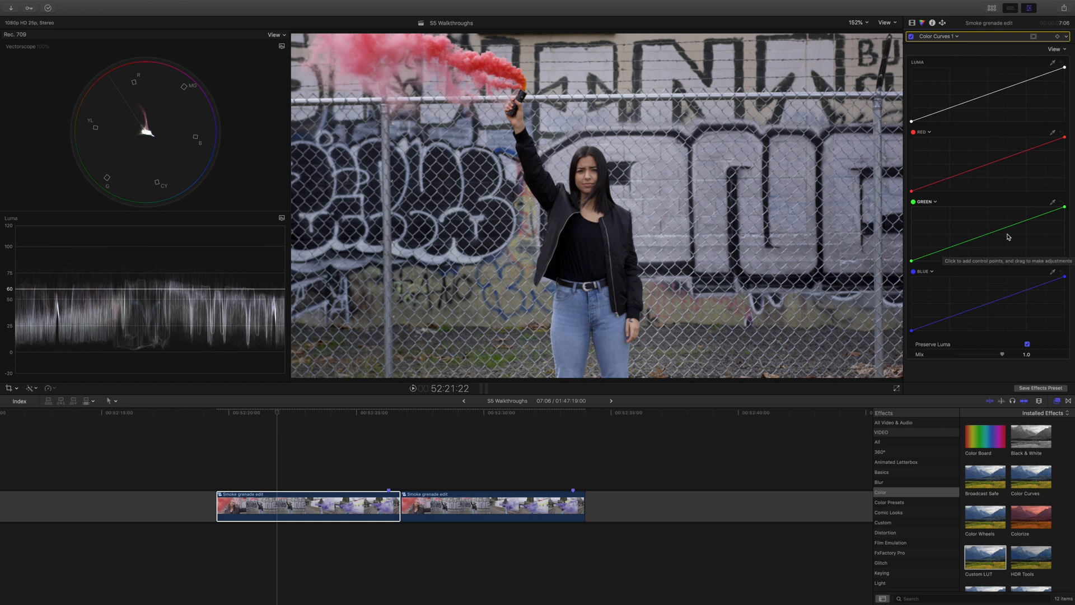
pyautogui.click(991, 235)
pyautogui.moveTo(942, 251); pyautogui.dragTo(1004, 235)
pyautogui.click(1063, 202)
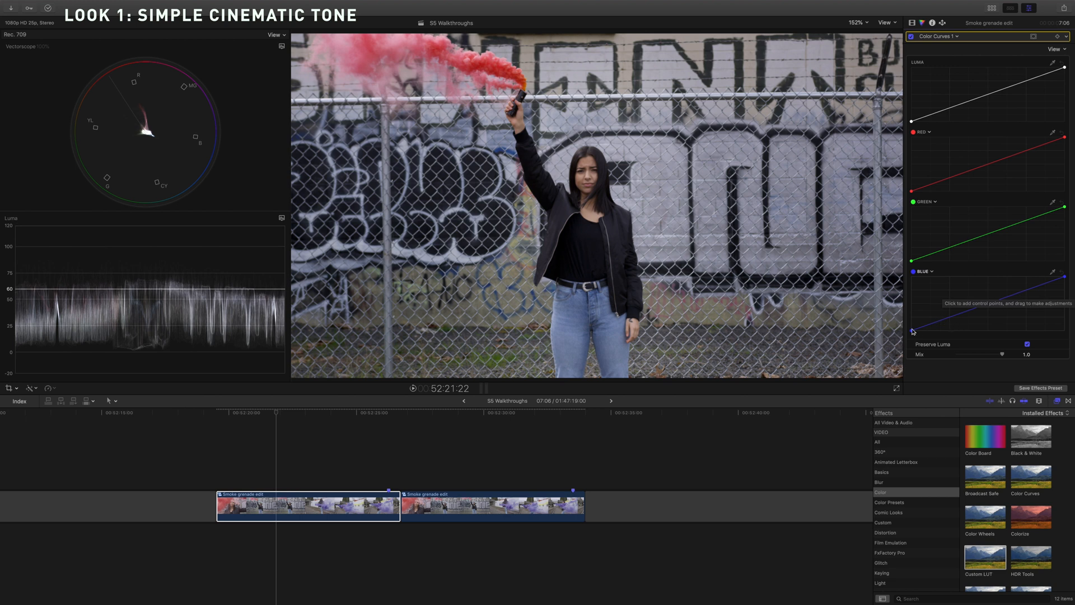
# Try raising the blue curve's black point and lowering its white point, compare with the correction off, and reset the blue curve.
pyautogui.moveTo(913, 331); pyautogui.dragTo(911, 330)
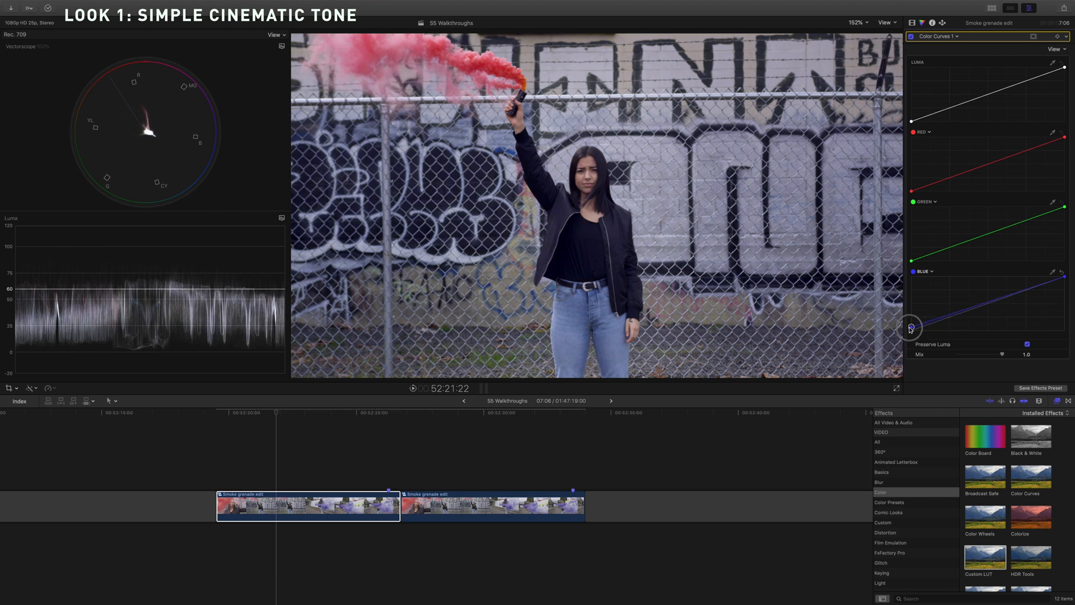
pyautogui.moveTo(1064, 277); pyautogui.dragTo(1064, 282)
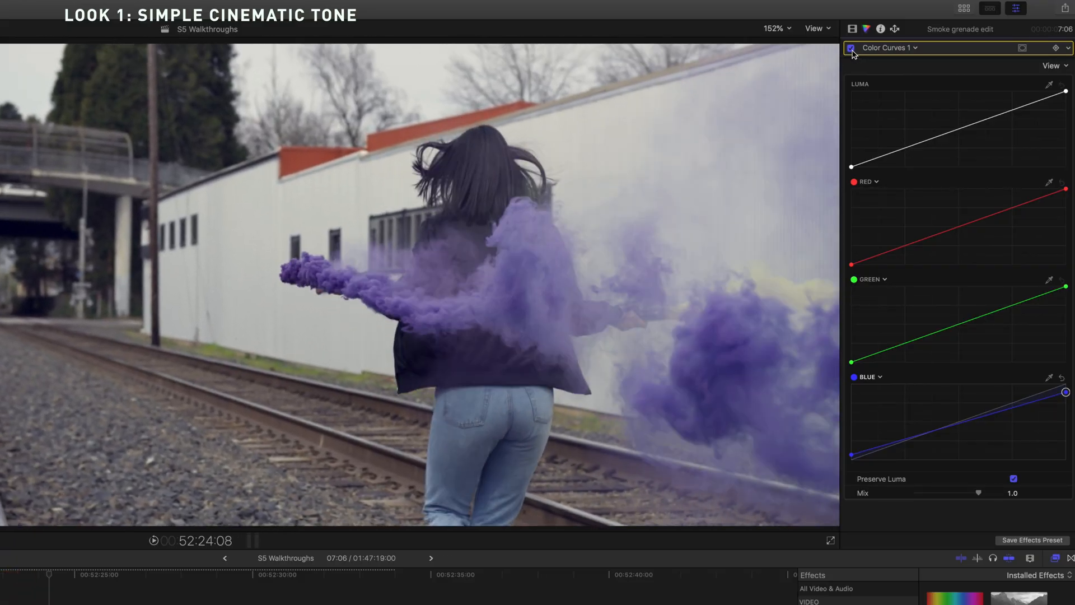
pyautogui.click(851, 49)
pyautogui.click(851, 49)
pyautogui.click(1062, 377)
# Add a slightly raised shadow point and a slightly lowered highlight point to the blue curve, and compare the grade off and on.
pyautogui.click(904, 441)
pyautogui.click(1011, 406)
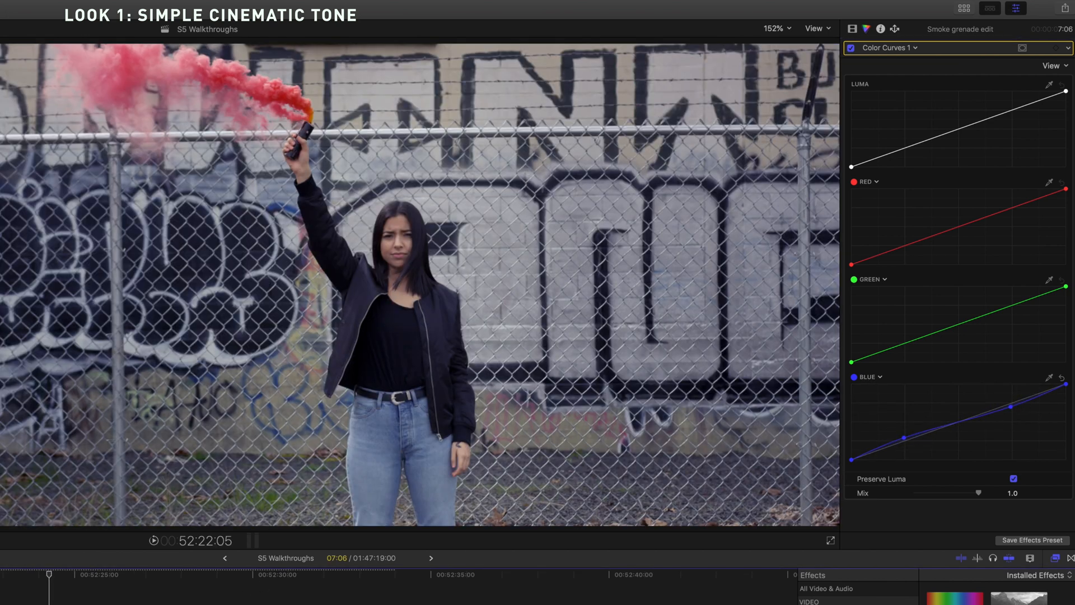
pyautogui.press('space')
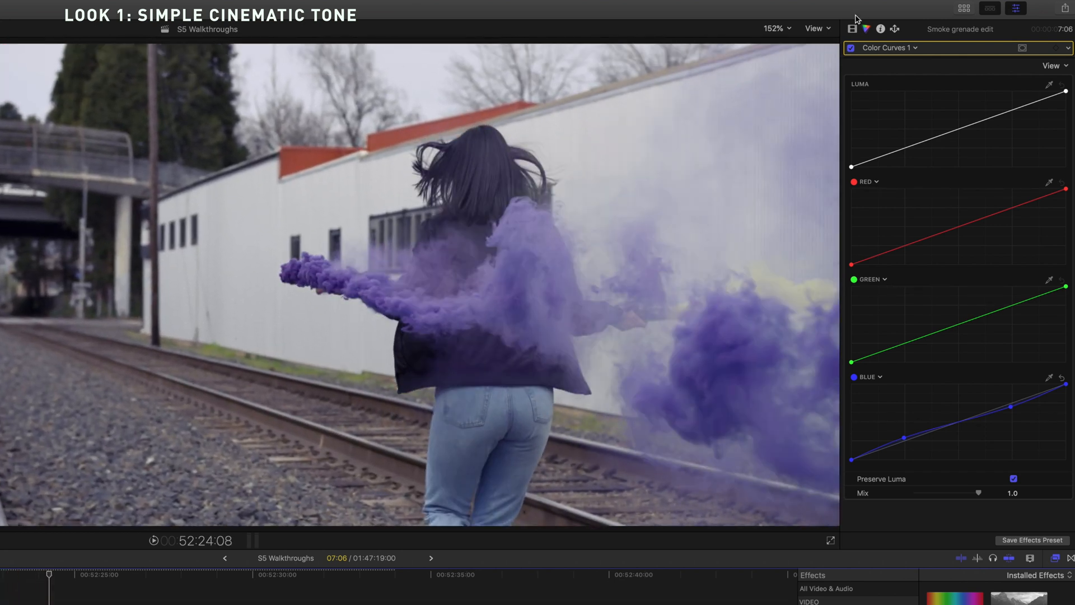
pyautogui.click(851, 48)
pyautogui.click(852, 48)
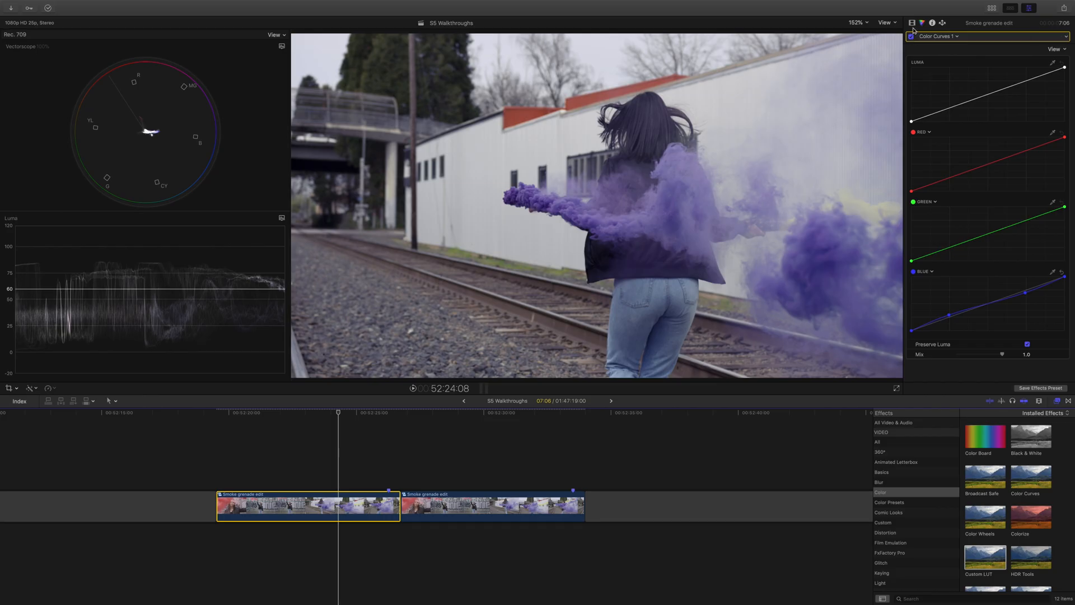
# Add a Color Curves correction to the second Smoke grenade edit clip.
pyautogui.click(912, 23)
pyautogui.click(437, 415)
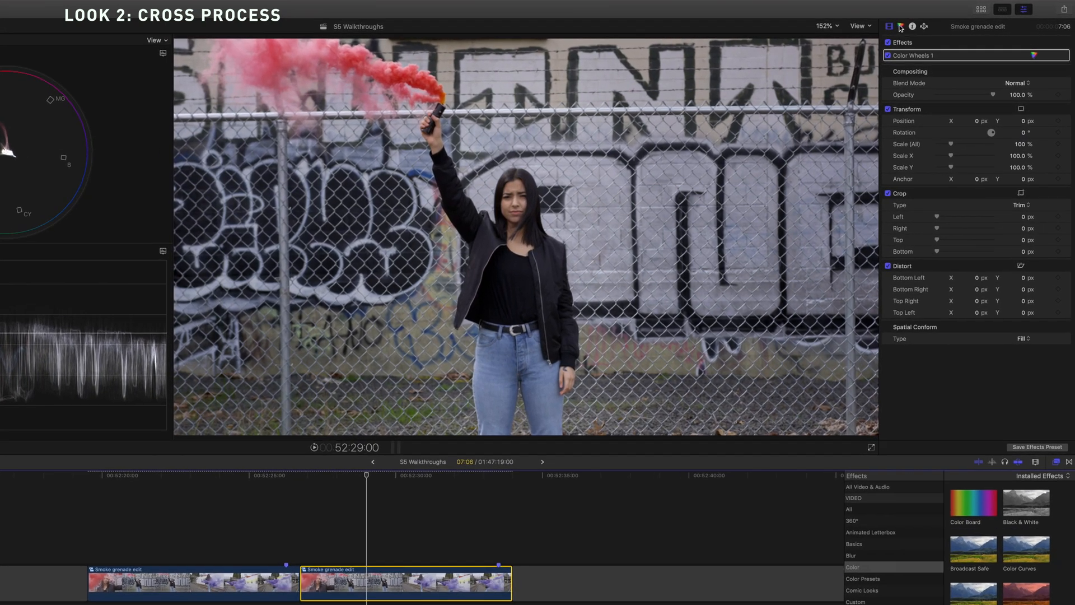
pyautogui.click(922, 23)
pyautogui.click(937, 36)
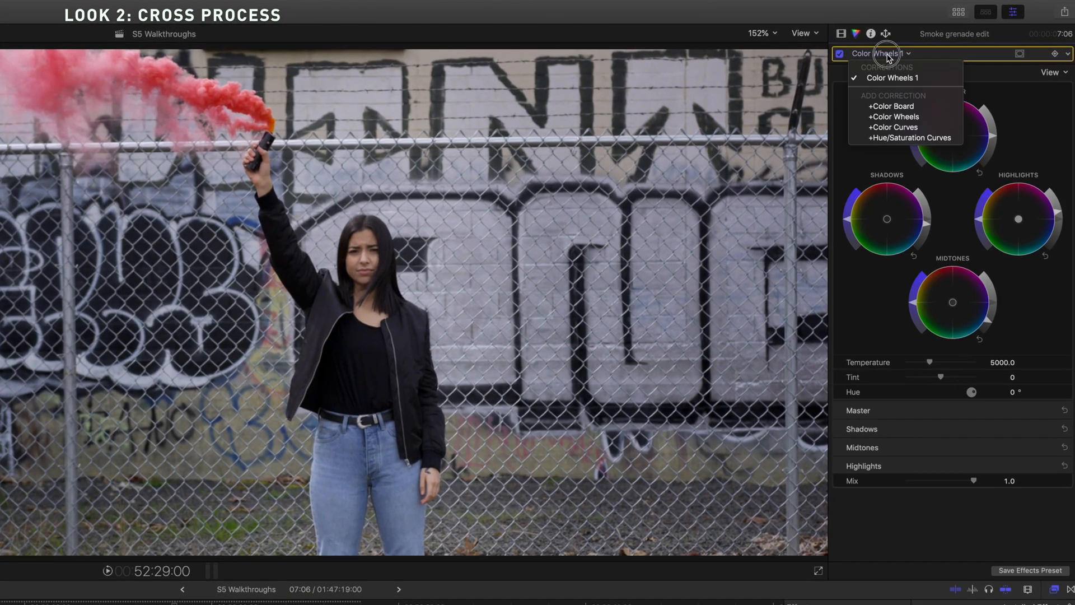
pyautogui.click(918, 129)
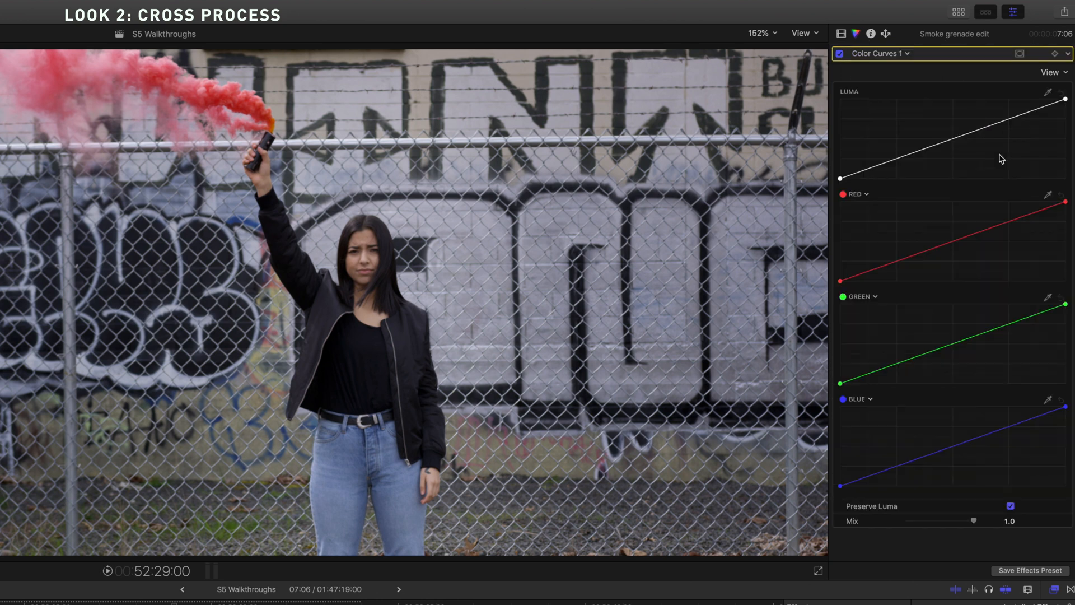
# Raise the blue curve's black point and lower its white point on the second clip.
pyautogui.moveTo(840, 486)
pyautogui.mouseDown()
pyautogui.moveTo(840, 472)
pyautogui.moveTo(840, 480)
pyautogui.mouseUp()
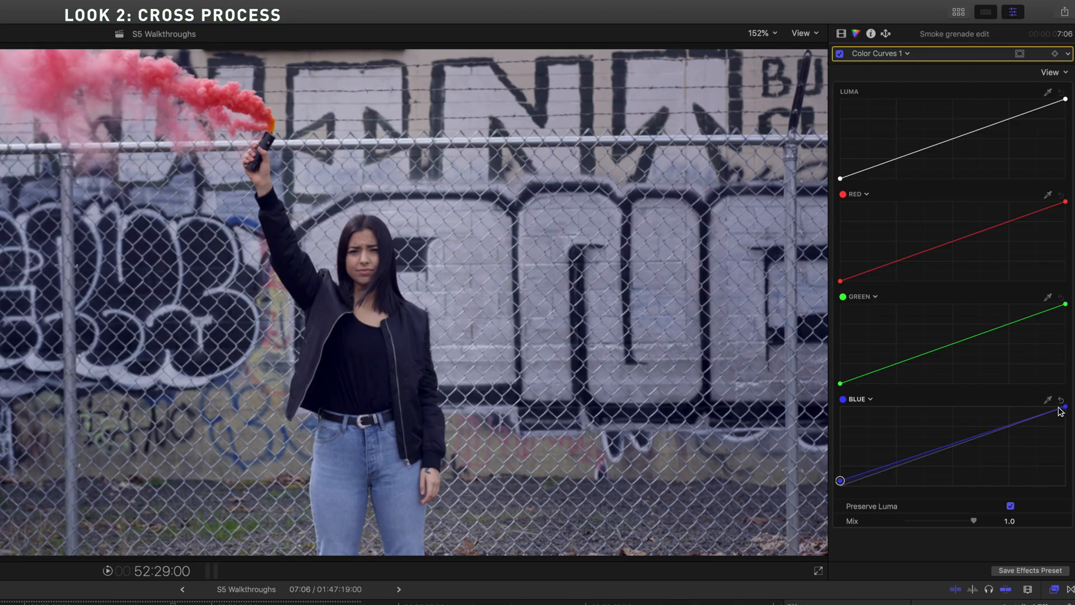
pyautogui.moveTo(1066, 408); pyautogui.dragTo(1071, 419)
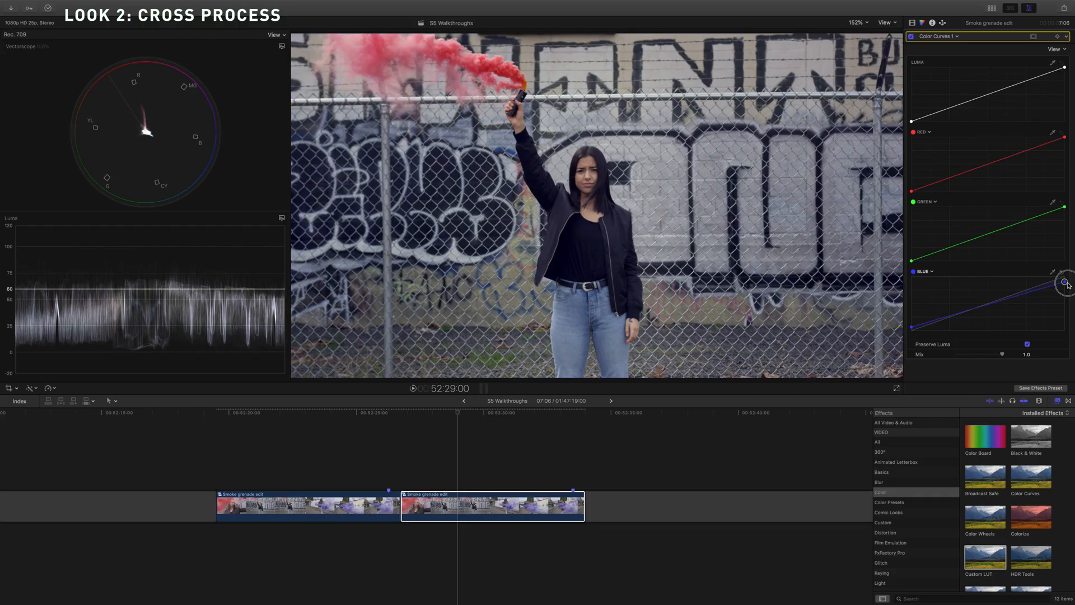
pyautogui.click(912, 328)
# Move the red curve's black and white points inward to steepen it, and anchor the green curve with a midpoint.
pyautogui.moveTo(911, 191); pyautogui.dragTo(920, 191)
pyautogui.click(1064, 137)
pyautogui.moveTo(1065, 138); pyautogui.dragTo(1055, 138)
pyautogui.click(921, 191)
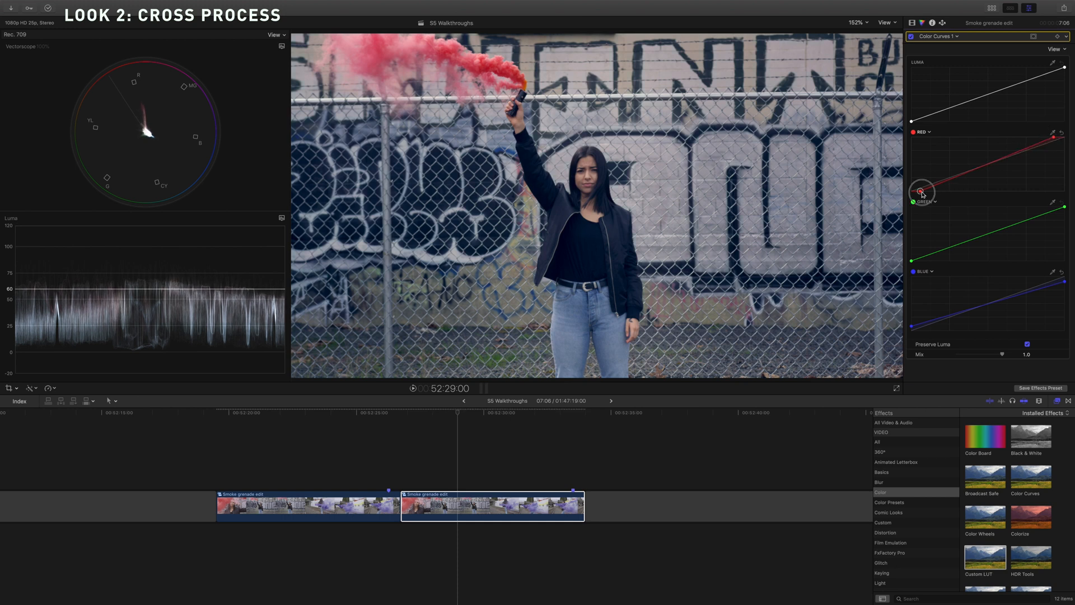
pyautogui.moveTo(982, 236); pyautogui.dragTo(982, 237)
pyautogui.moveTo(420, 414); pyautogui.dragTo(432, 413)
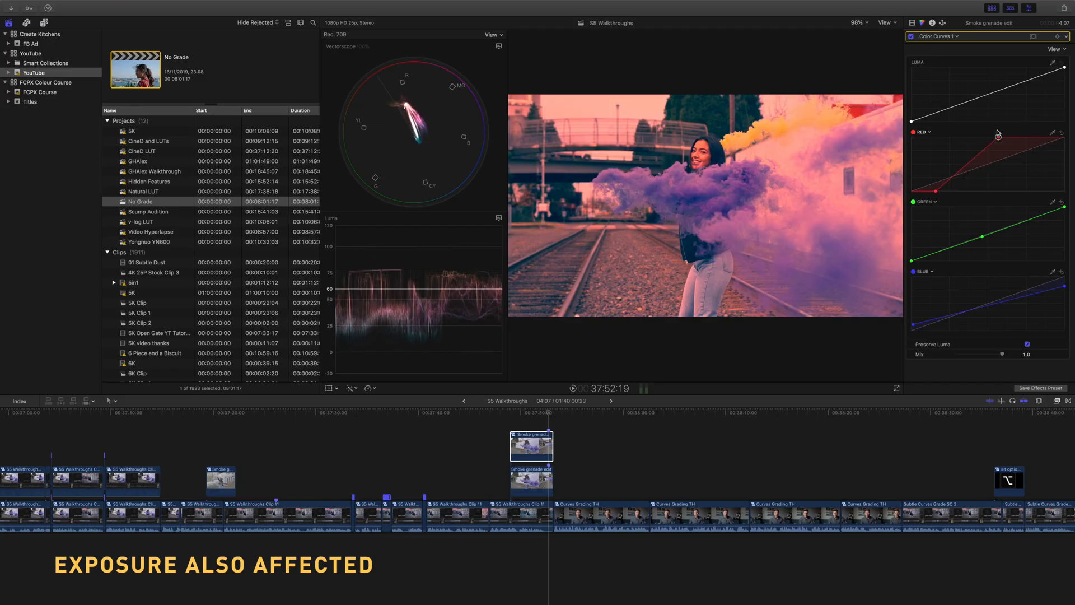
# Lower the green curve's highlights and raise the black points of the blue and green curves.
pyautogui.moveTo(1020, 245); pyautogui.dragTo(1038, 244)
pyautogui.moveTo(913, 324); pyautogui.dragTo(902, 316)
pyautogui.moveTo(912, 261); pyautogui.dragTo(905, 243)
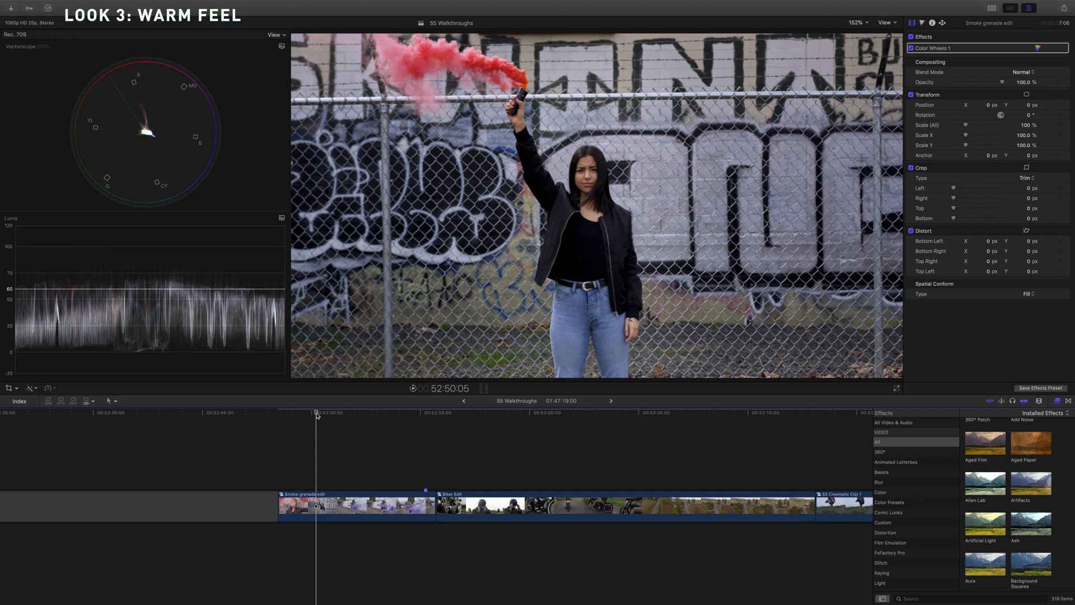
# Duplicate the Smoke grenade edit clip directly above itself and set the copy's blend mode to Overlay.
pyautogui.click(320, 507)
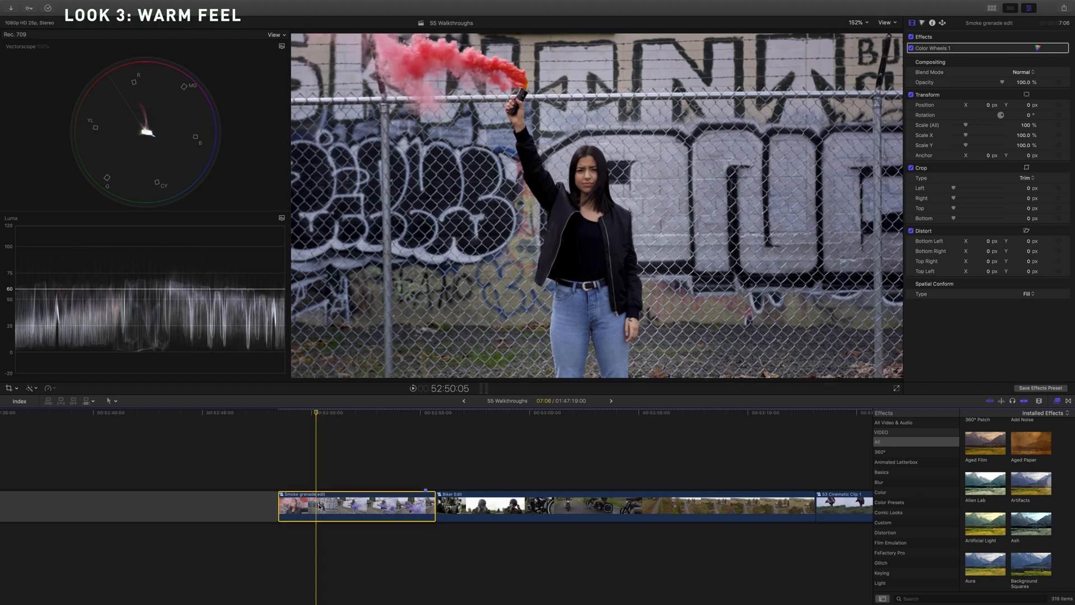
pyautogui.moveTo(319, 504); pyautogui.dragTo(320, 472)
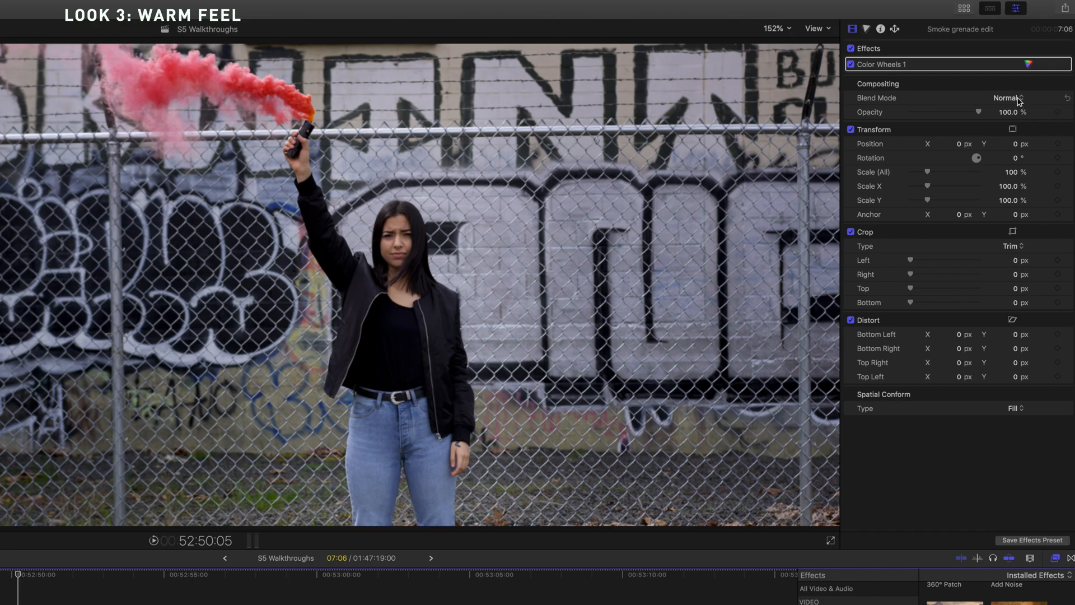
pyautogui.click(1025, 71)
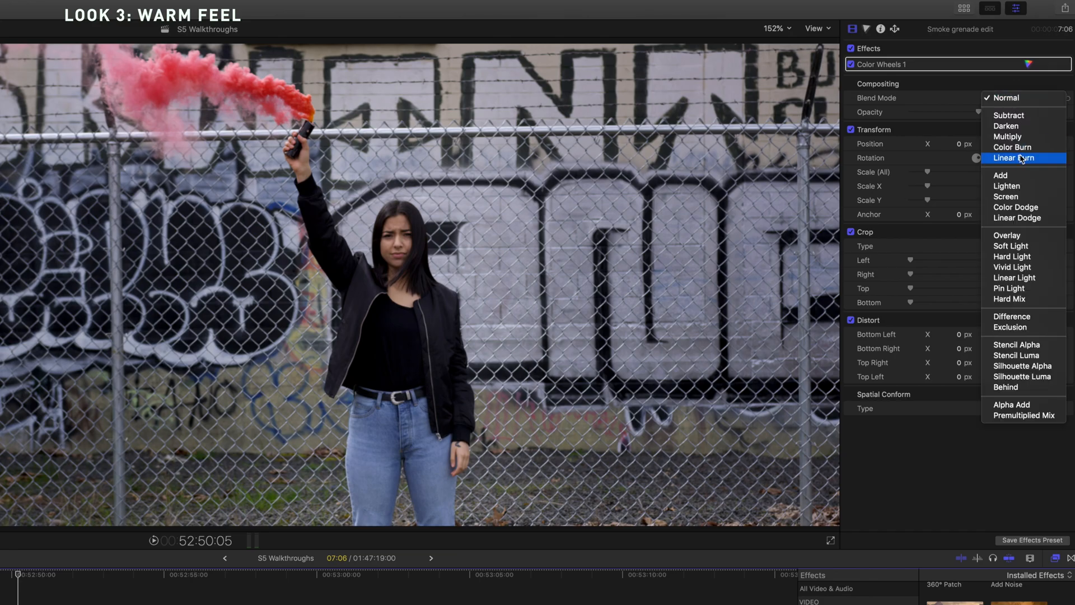
pyautogui.click(1025, 236)
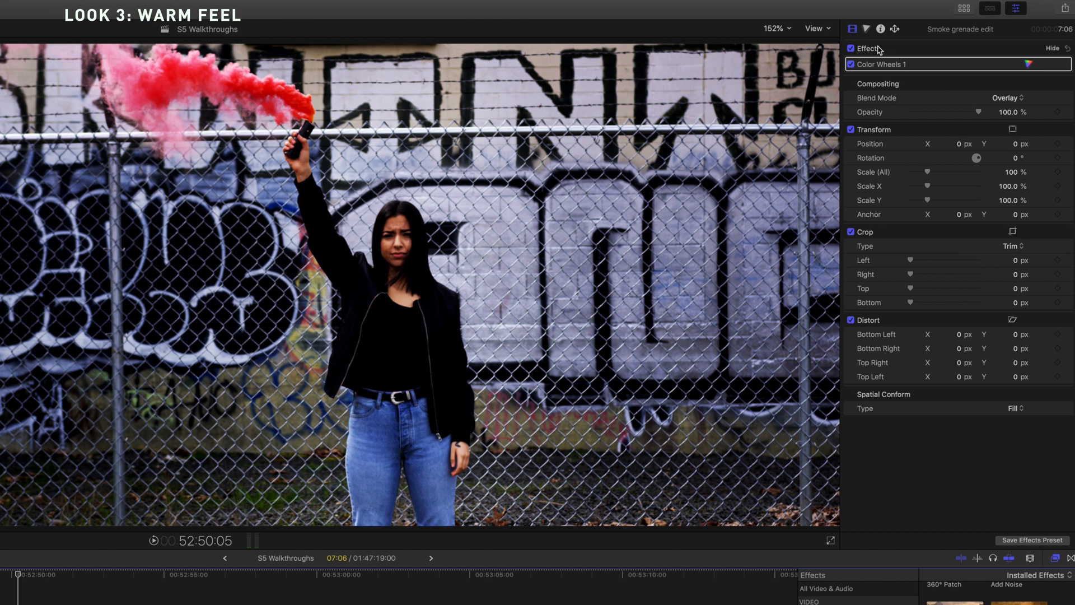
# Add a second Color Wheels correction to the upper clip, brighten its midtones and shadows, and darken its highlights.
pyautogui.click(866, 29)
pyautogui.click(888, 49)
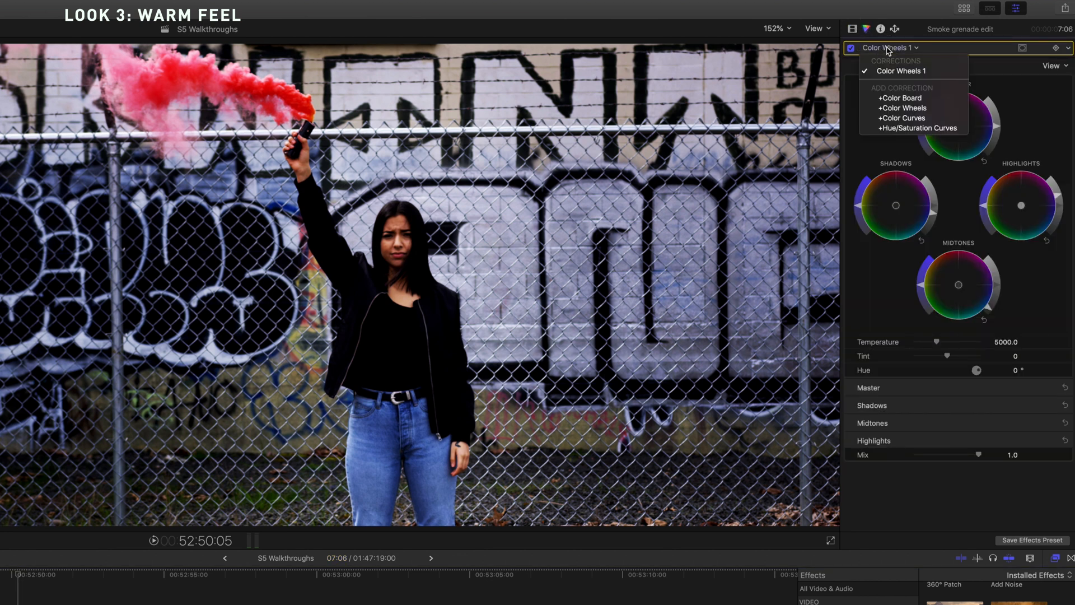
pyautogui.click(924, 109)
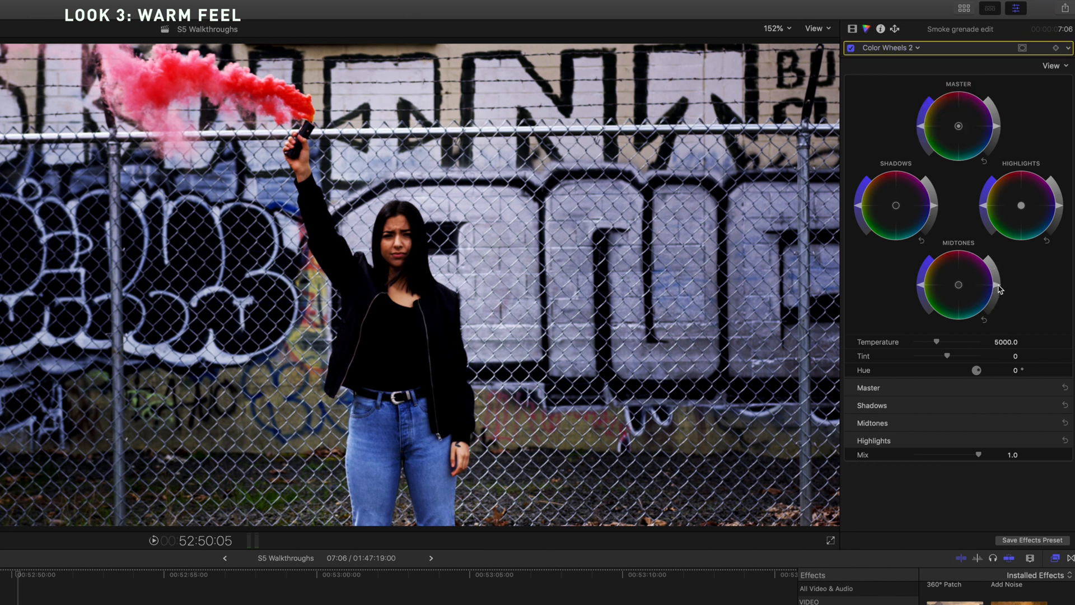
pyautogui.moveTo(997, 285); pyautogui.dragTo(990, 260)
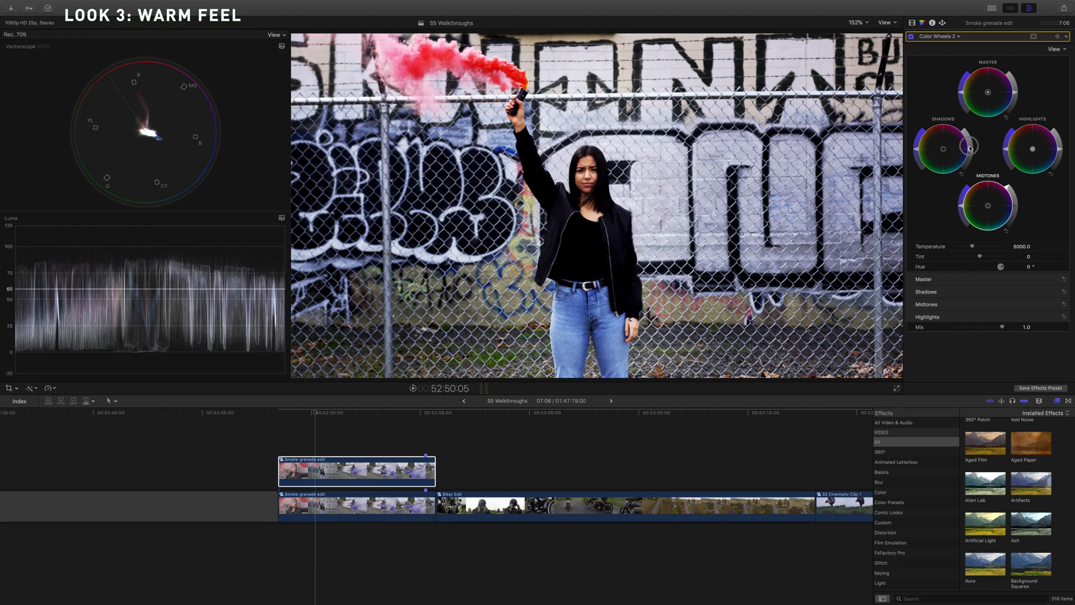
pyautogui.moveTo(934, 205); pyautogui.dragTo(923, 180)
pyautogui.moveTo(1061, 151); pyautogui.dragTo(1059, 208)
pyautogui.moveTo(963, 131); pyautogui.dragTo(962, 122)
pyautogui.moveTo(1008, 187); pyautogui.dragTo(1007, 183)
# Compare the image with the upper Overlay clip disabled and enabled.
pyautogui.press('v')
pyautogui.press('v')
pyautogui.press('v')
pyautogui.press('v')
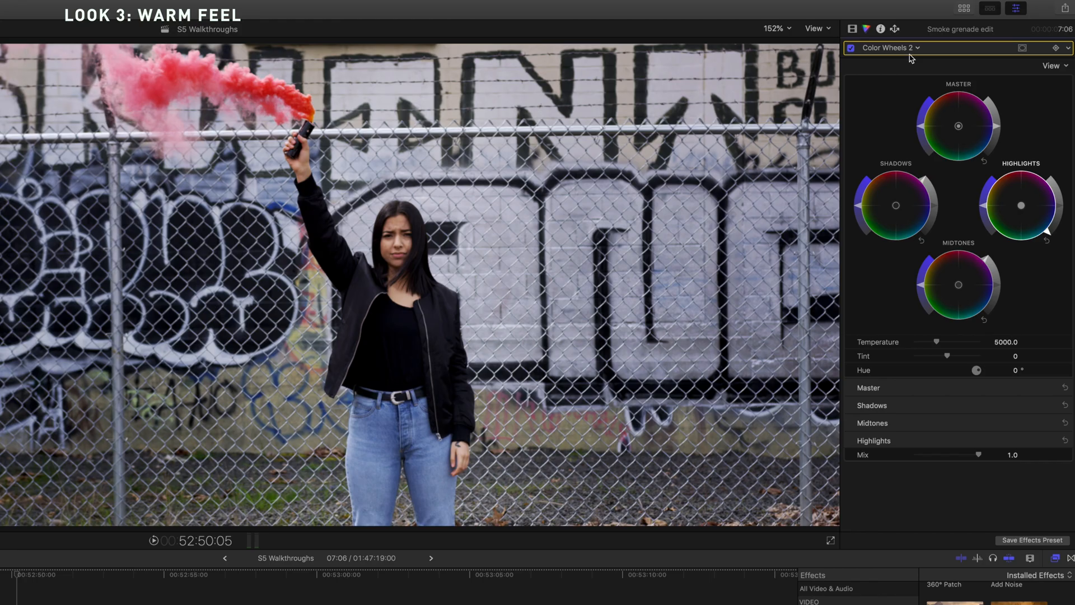
# Add a Color Curves correction to the upper clip, try lowering the blue curve's shadows, and reset the blue curve.
pyautogui.click(939, 36)
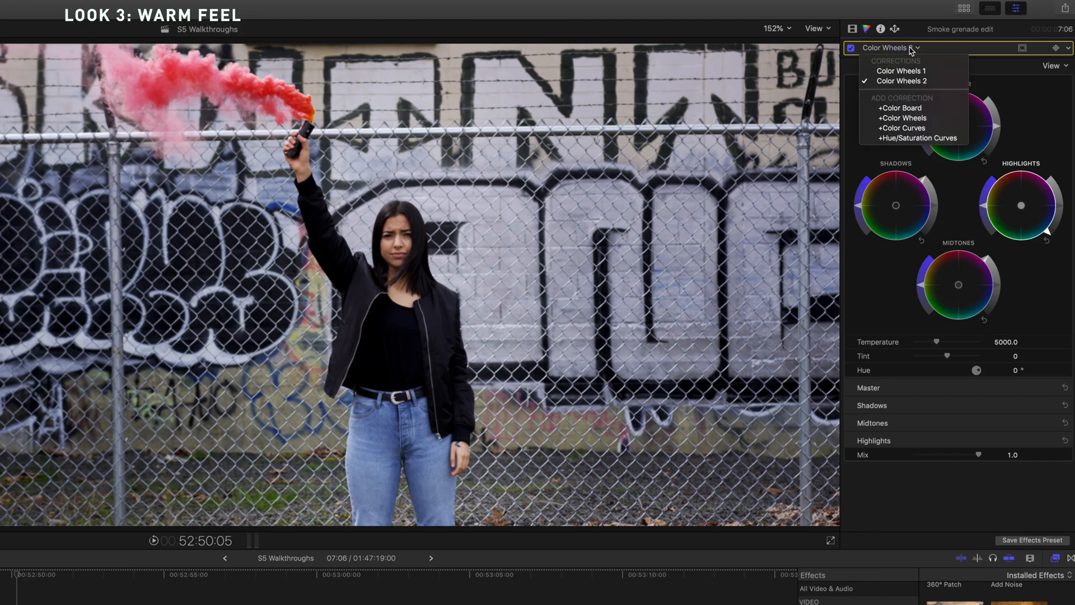
pyautogui.click(922, 129)
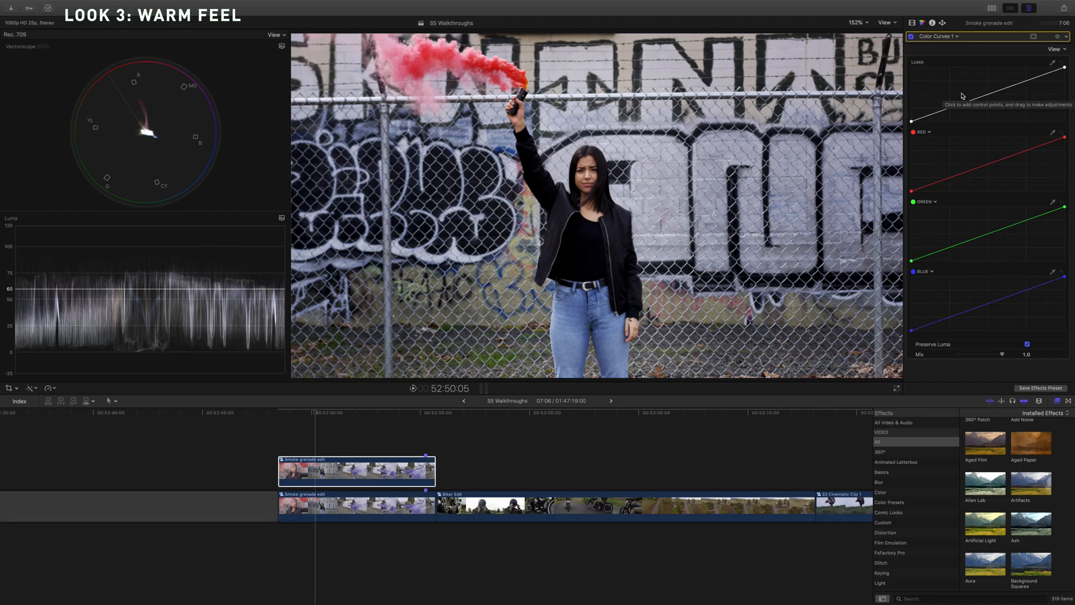
pyautogui.moveTo(911, 330); pyautogui.dragTo(950, 318)
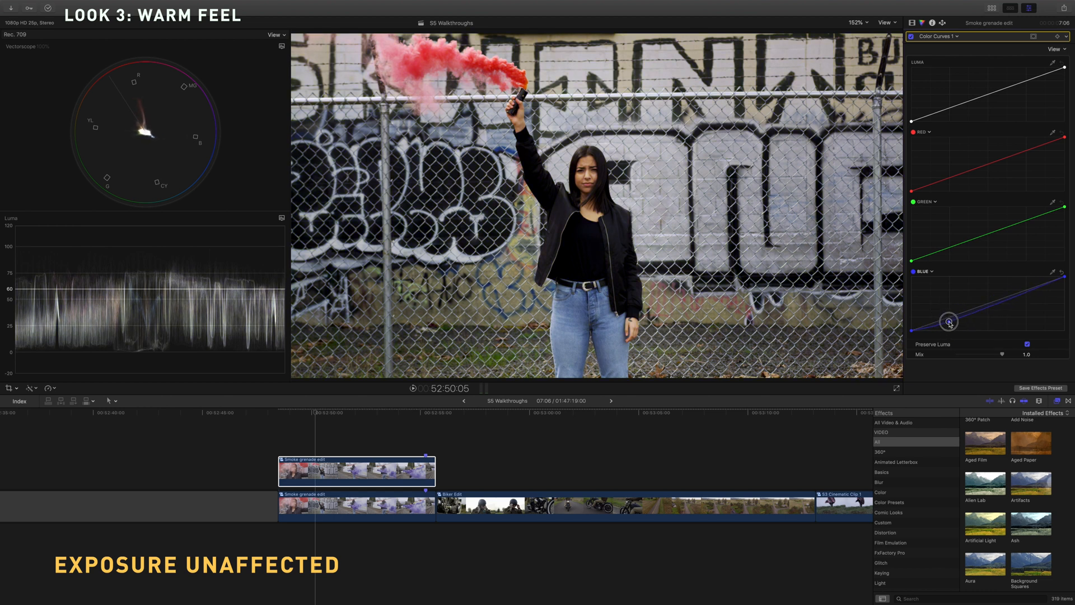
pyautogui.click(1063, 273)
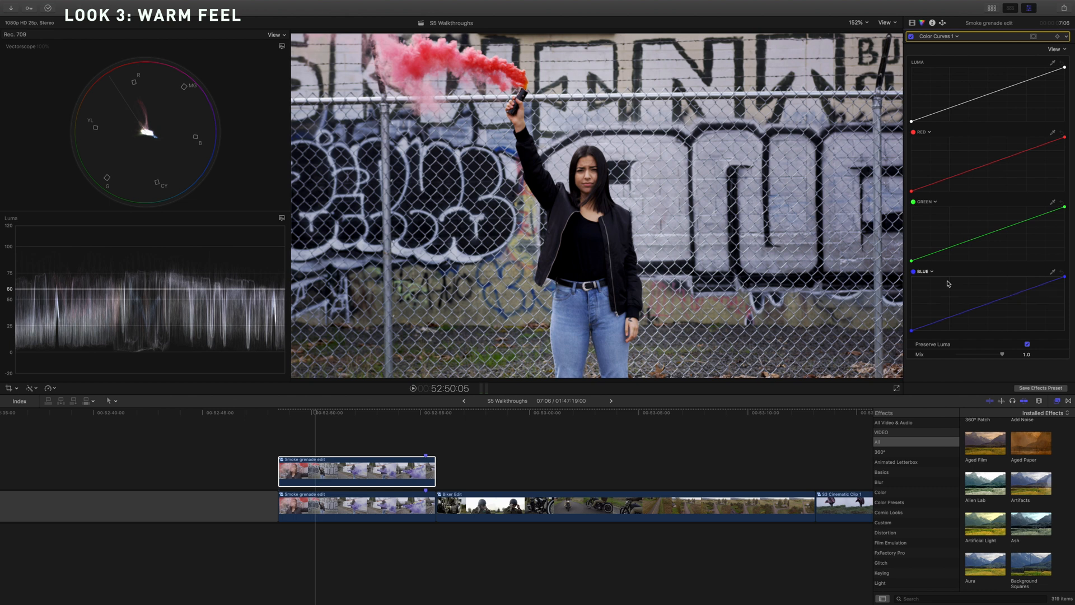
# Shape the red curve into a gentle S, and lower the green curve's white point while raising its black point.
pyautogui.moveTo(1028, 150); pyautogui.dragTo(1011, 149)
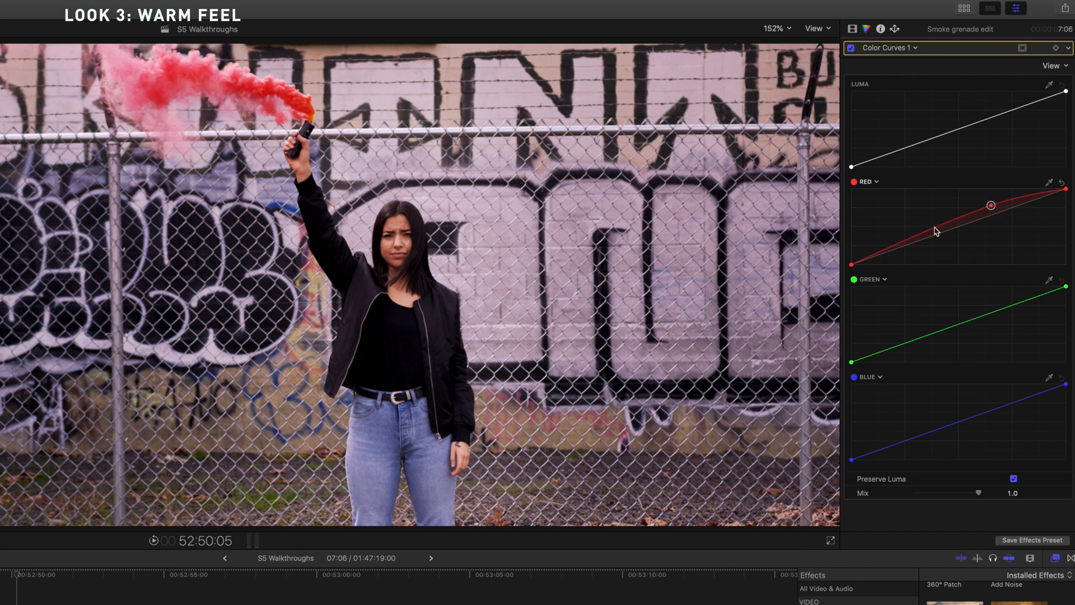
pyautogui.moveTo(899, 243); pyautogui.dragTo(878, 260)
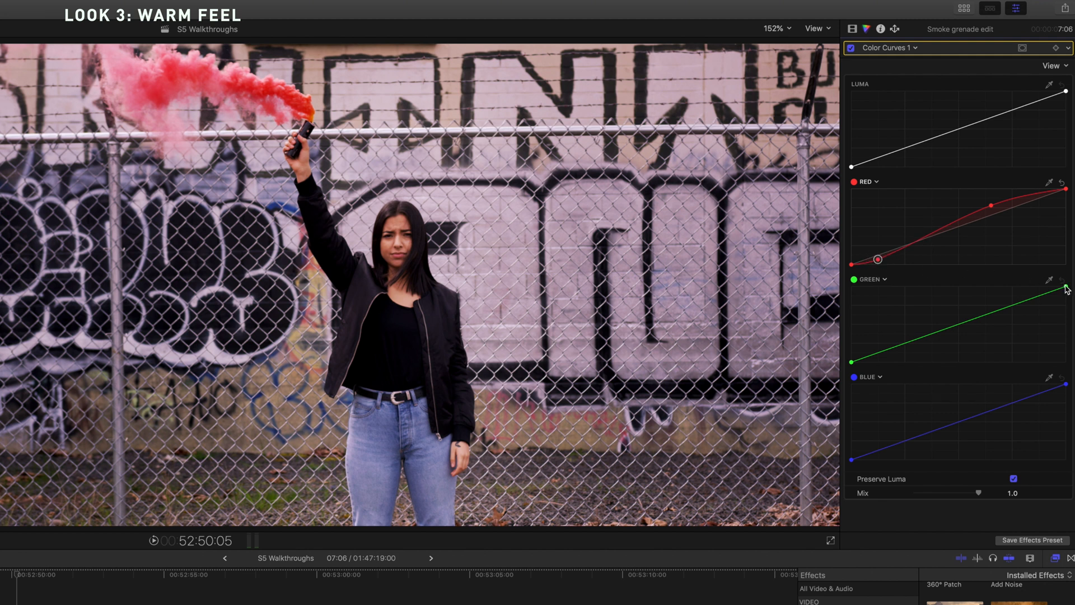
pyautogui.moveTo(1066, 287); pyautogui.dragTo(1066, 296)
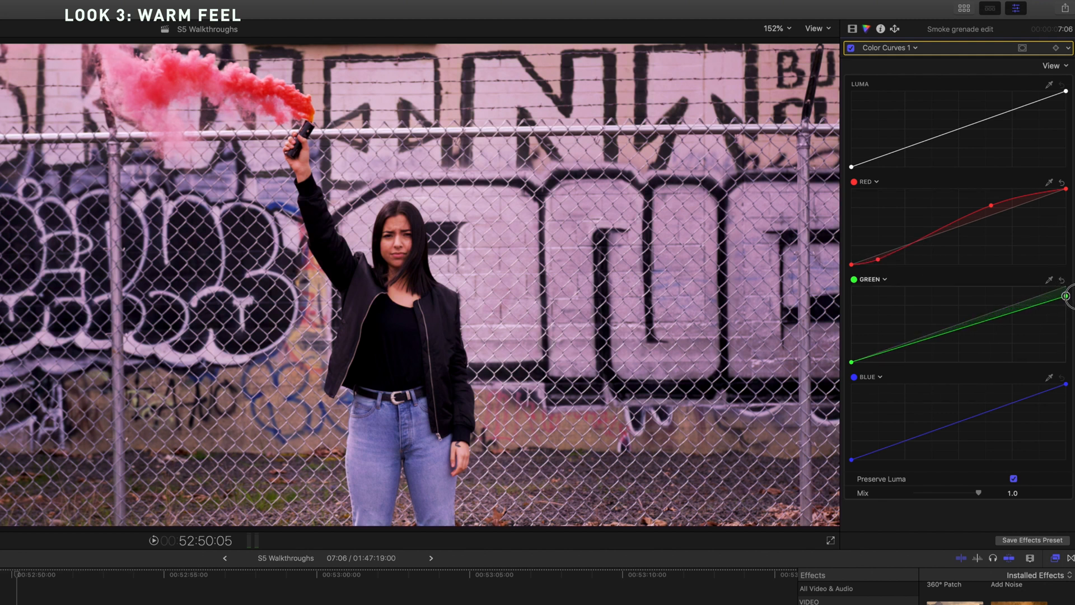
pyautogui.moveTo(851, 363); pyautogui.dragTo(851, 356)
# Pull down the blue curve's highlights and anchor its shadows with a second control point.
pyautogui.moveTo(1039, 395); pyautogui.dragTo(1036, 403)
pyautogui.moveTo(923, 440); pyautogui.dragTo(911, 441)
pyautogui.moveTo(911, 441); pyautogui.dragTo(912, 439)
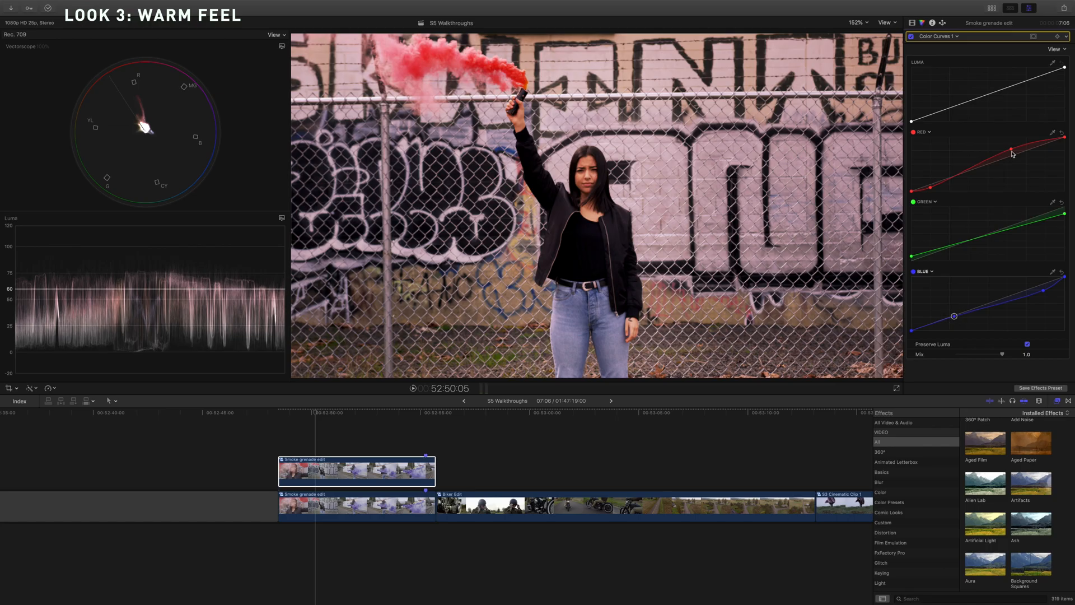
pyautogui.click(1011, 150)
# Compare the warm look before and after by disabling and re-enabling the upper Smoke grenade edit clip.
pyautogui.click(315, 465)
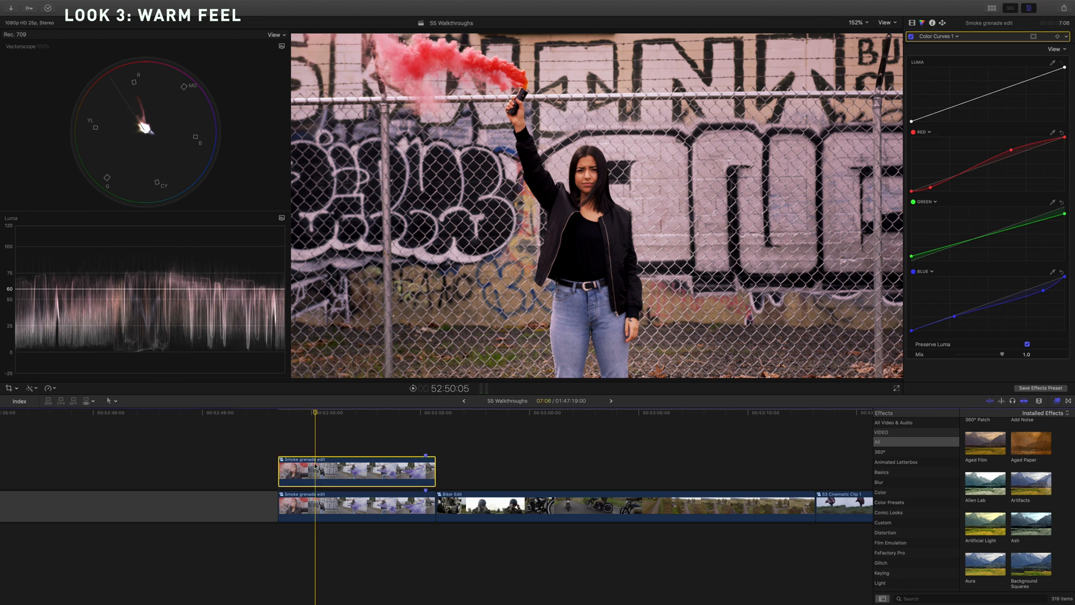
pyautogui.press('v')
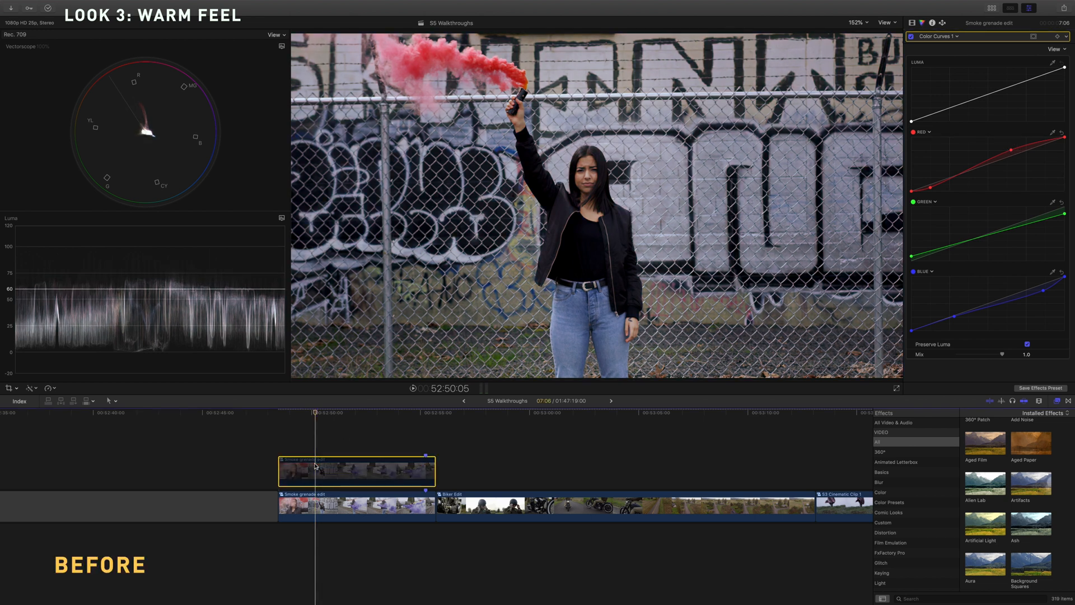
pyautogui.press('v')
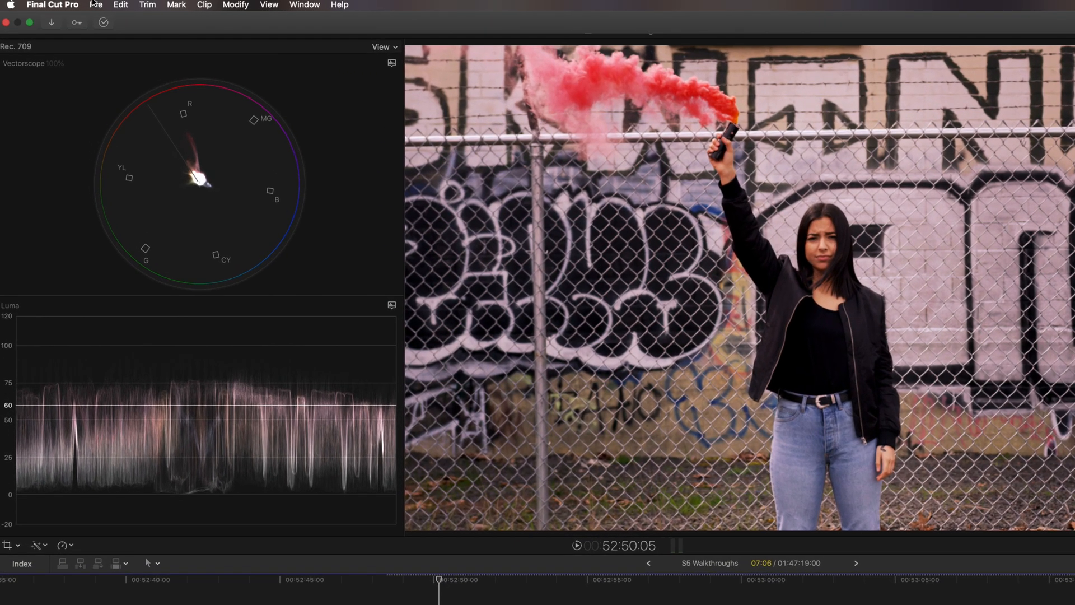
# Save a video effects preset named "Myles Summer" in the Myles Effects category, leaving out Color Wheels 1 and Spatial Conform.
pyautogui.click(94, 3)
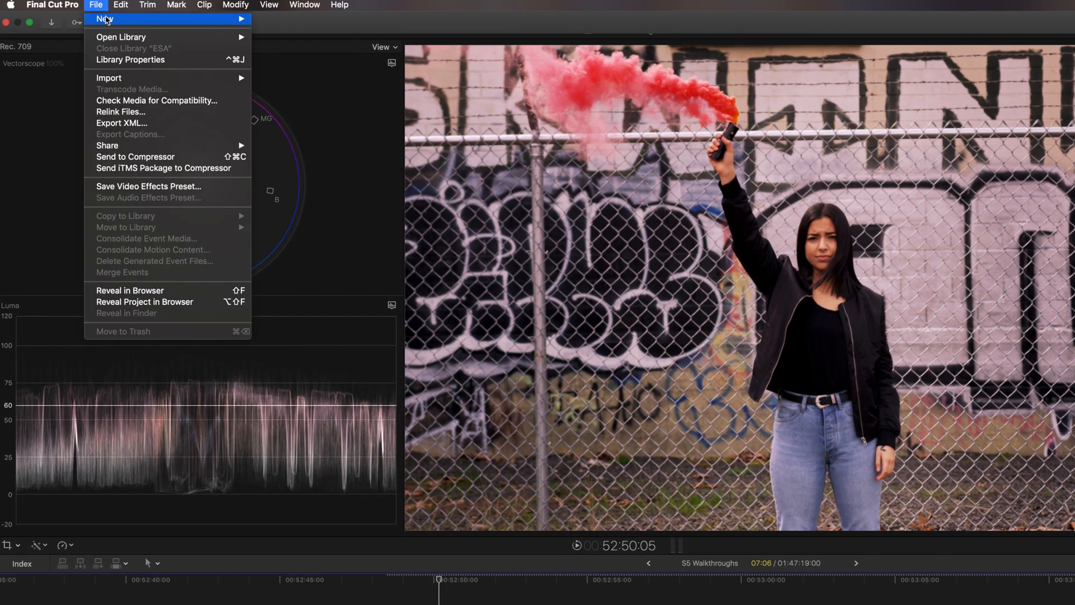
pyautogui.click(140, 186)
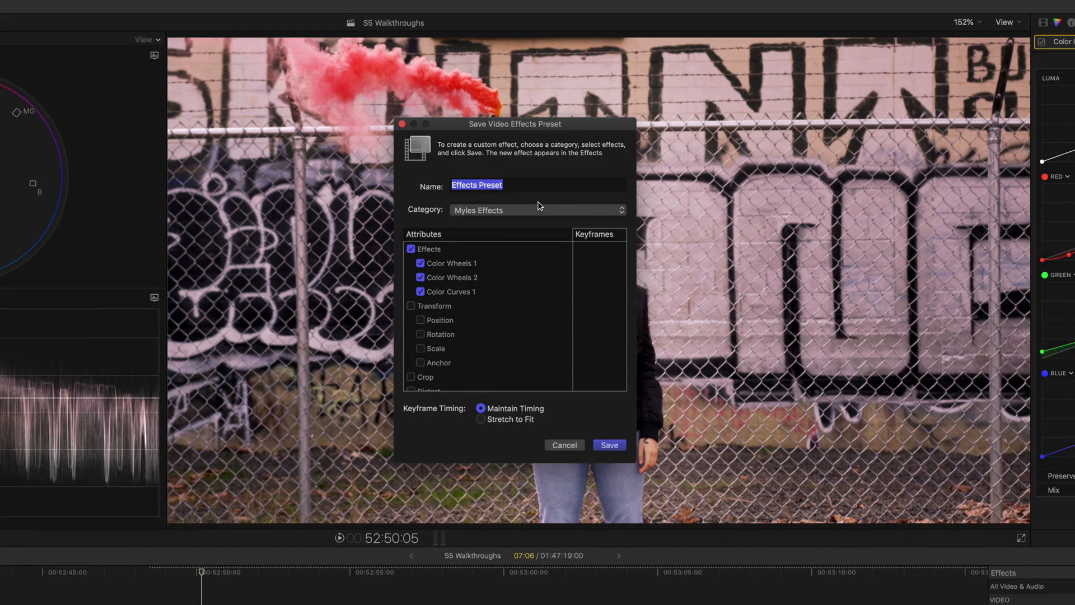
pyautogui.write('Myles Summer')
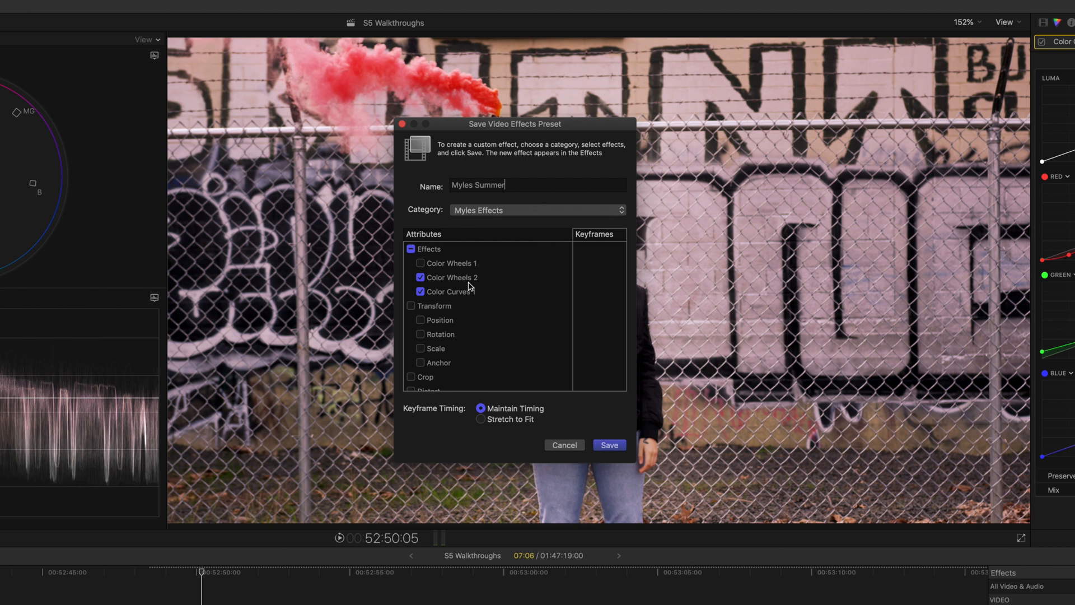
pyautogui.scroll(-3, 488, 296)
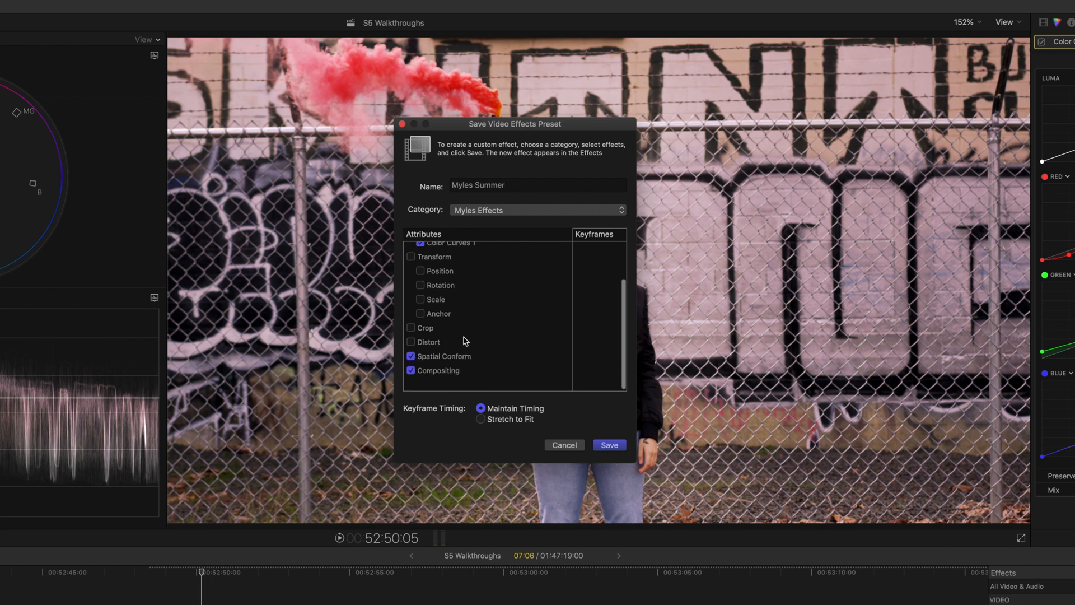
pyautogui.click(454, 358)
pyautogui.click(613, 448)
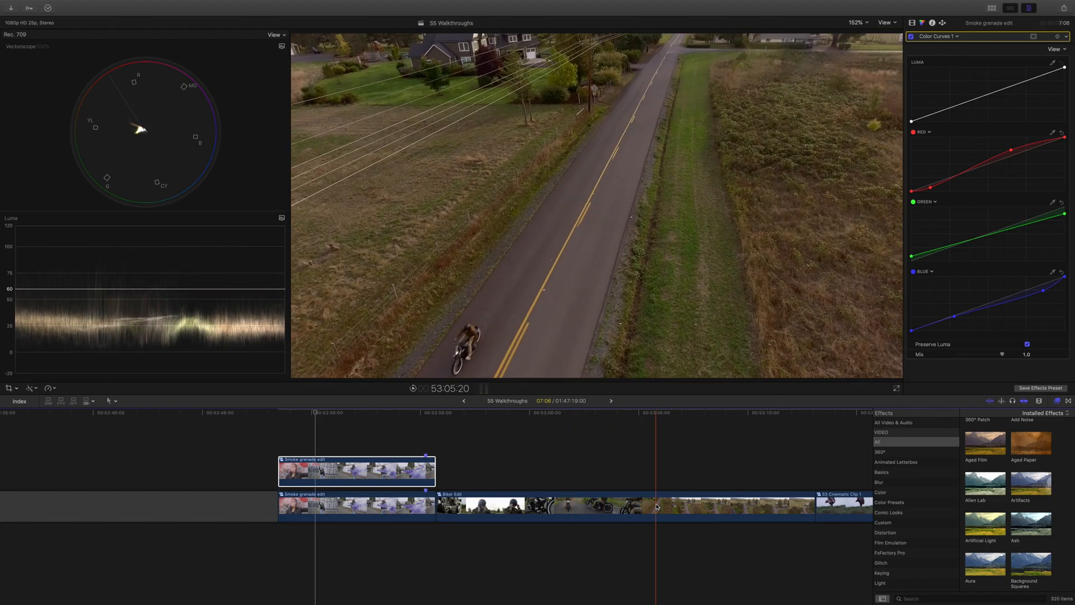
# Place a copy of the Biker Edit clip above the original and apply the Myles Summer effect to it.
pyautogui.click(654, 506)
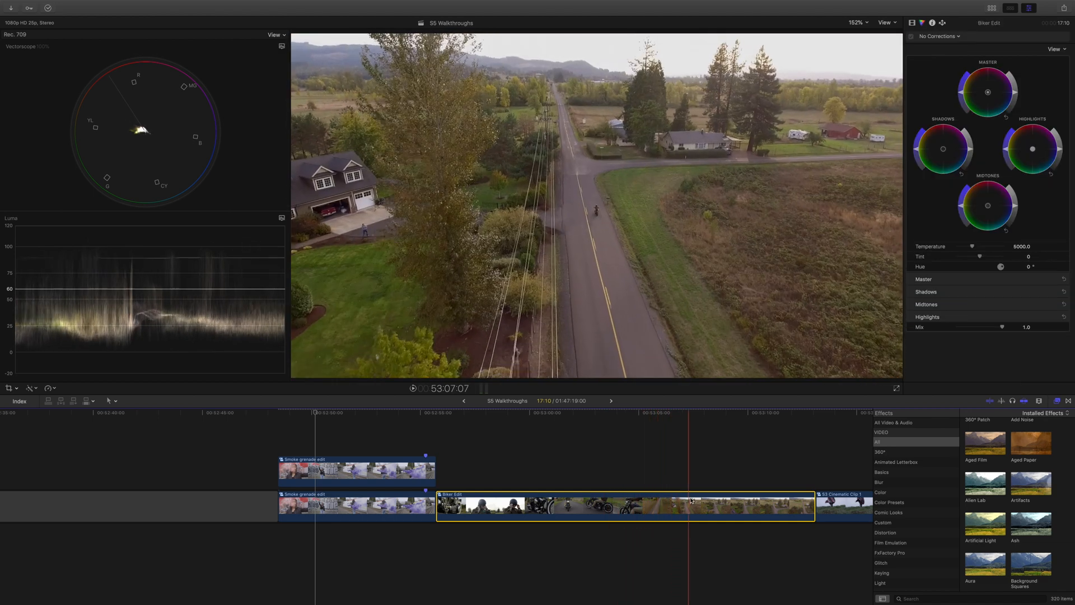
pyautogui.moveTo(620, 496); pyautogui.dragTo(625, 476)
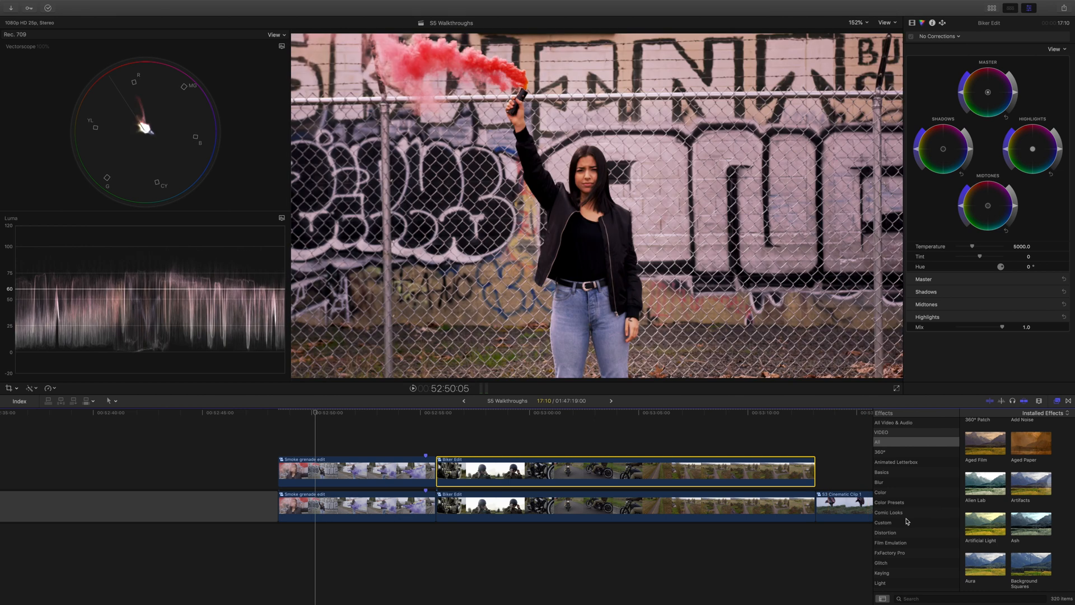
pyautogui.scroll(-4, 903, 528)
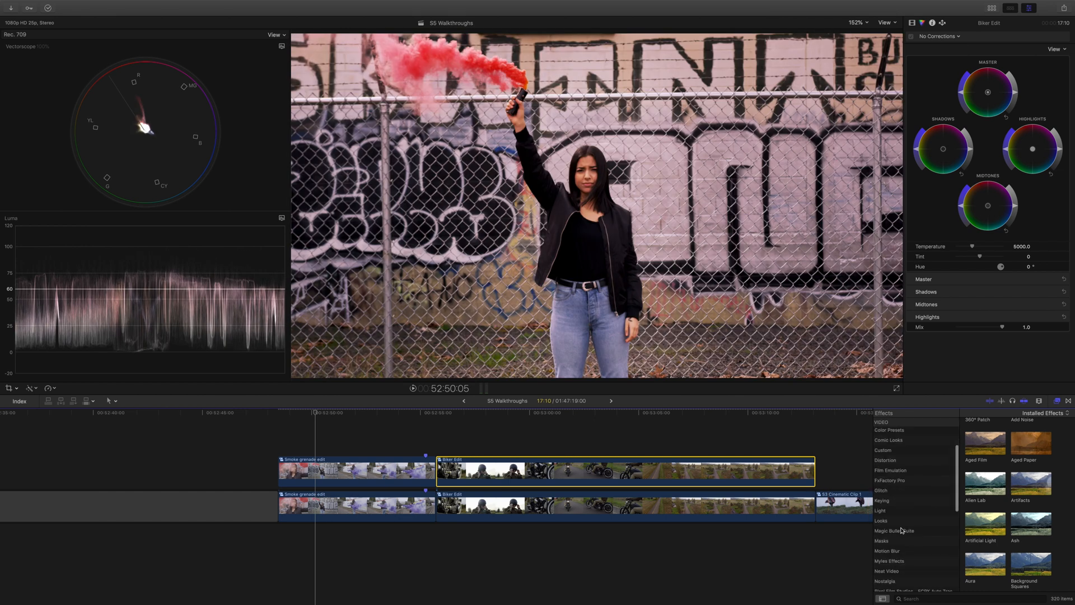
pyautogui.click(907, 560)
pyautogui.moveTo(991, 576); pyautogui.dragTo(739, 473)
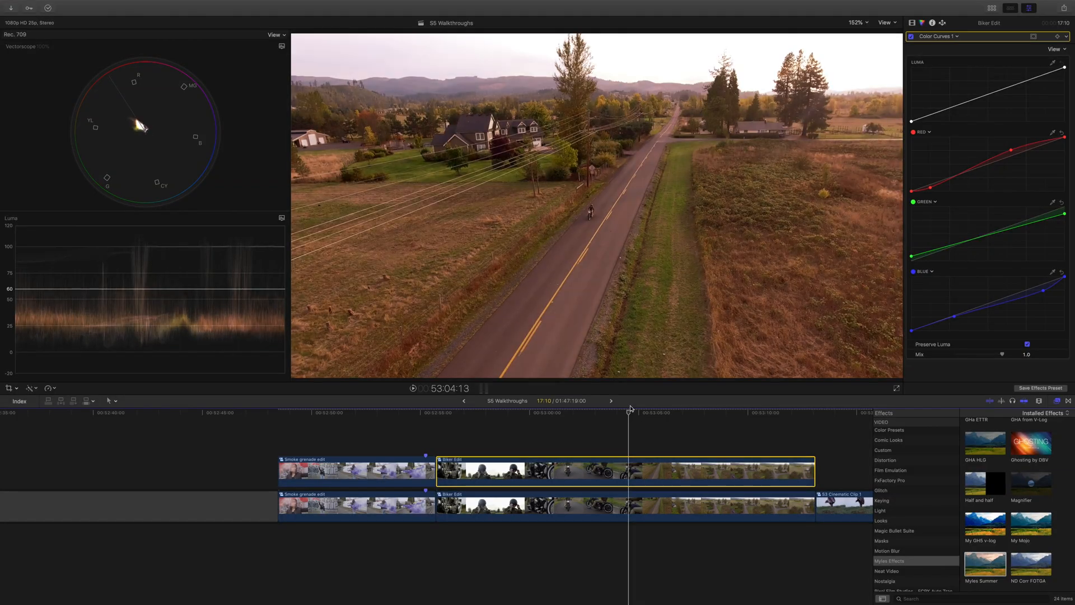
# Slightly lower the red curve's highlight point and nudge the blue curve's highlight point on the upper Biker Edit clip.
pyautogui.moveTo(632, 409); pyautogui.dragTo(702, 418)
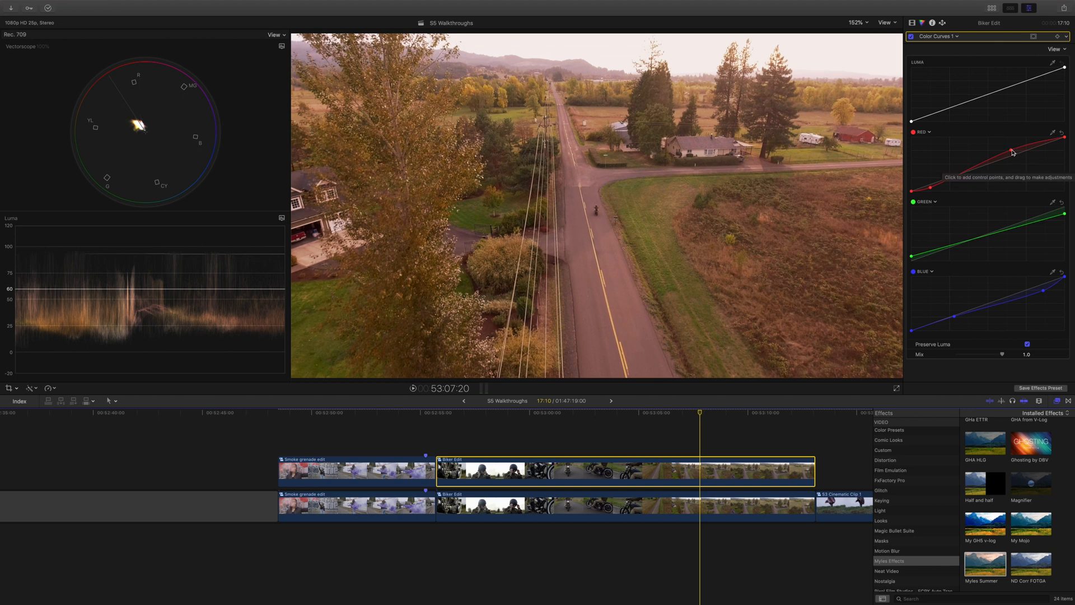
pyautogui.moveTo(1012, 152); pyautogui.dragTo(1013, 154)
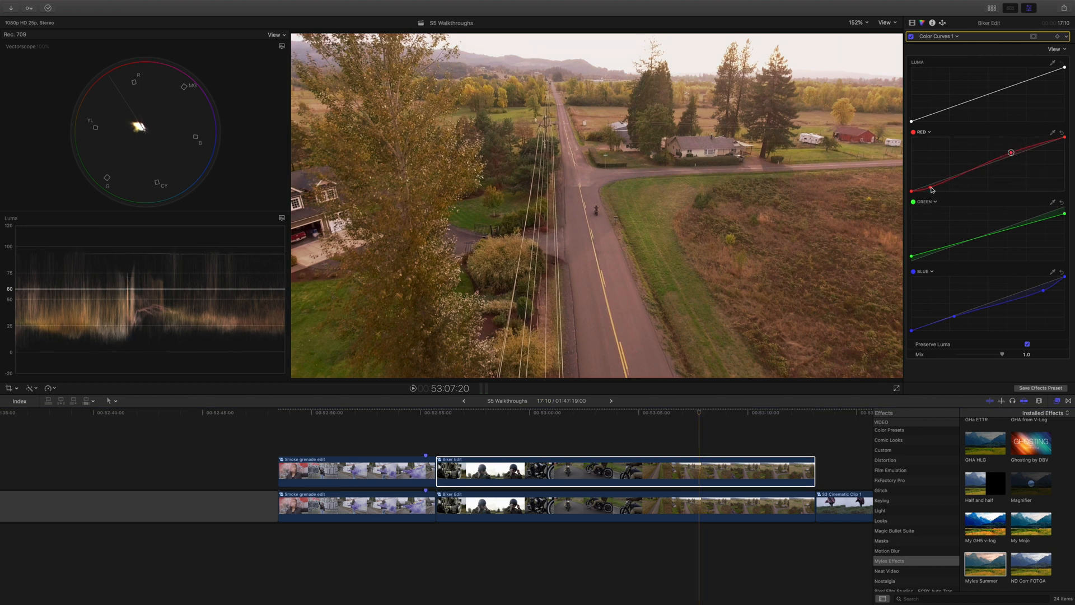
pyautogui.moveTo(1043, 290); pyautogui.dragTo(1042, 291)
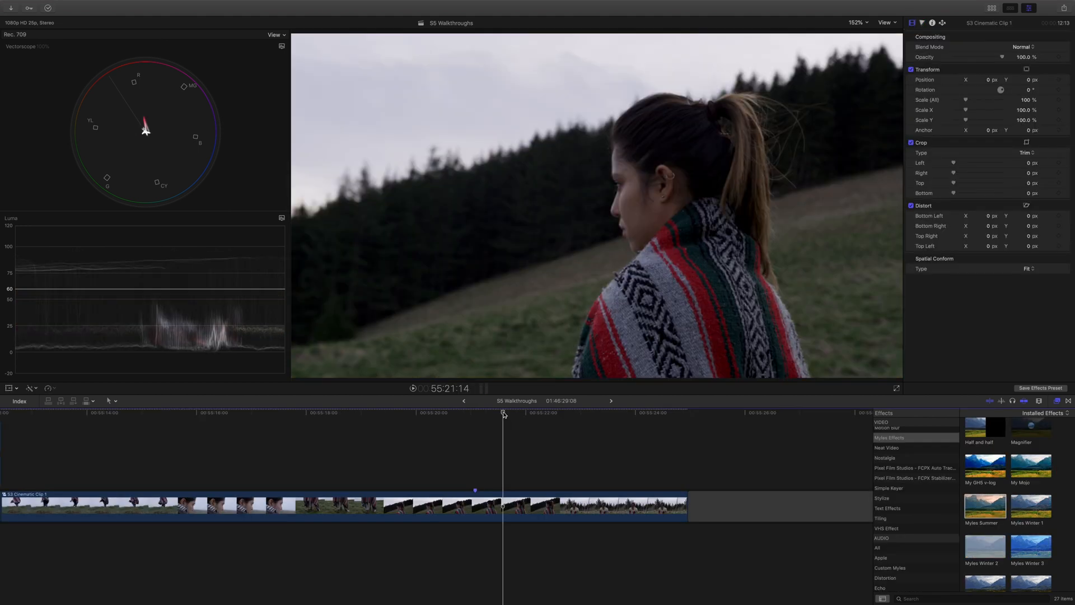
# Place a copy of S3 Cinematic Clip 1 above the original and apply the Myles Summer effect to it.
pyautogui.click(504, 504)
pyautogui.moveTo(504, 504); pyautogui.dragTo(504, 470)
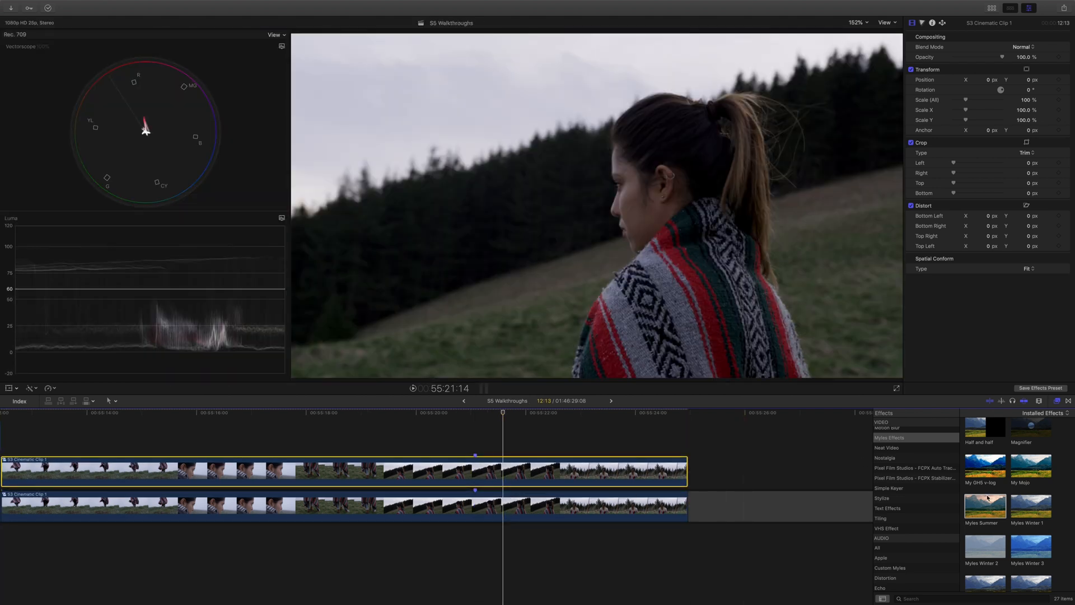
pyautogui.moveTo(989, 504); pyautogui.dragTo(504, 461)
# Add a Color Curves correction to the lower S3 Cinematic Clip 1 and slightly raise its luma black point.
pyautogui.moveTo(339, 413); pyautogui.dragTo(477, 414)
pyautogui.click(475, 506)
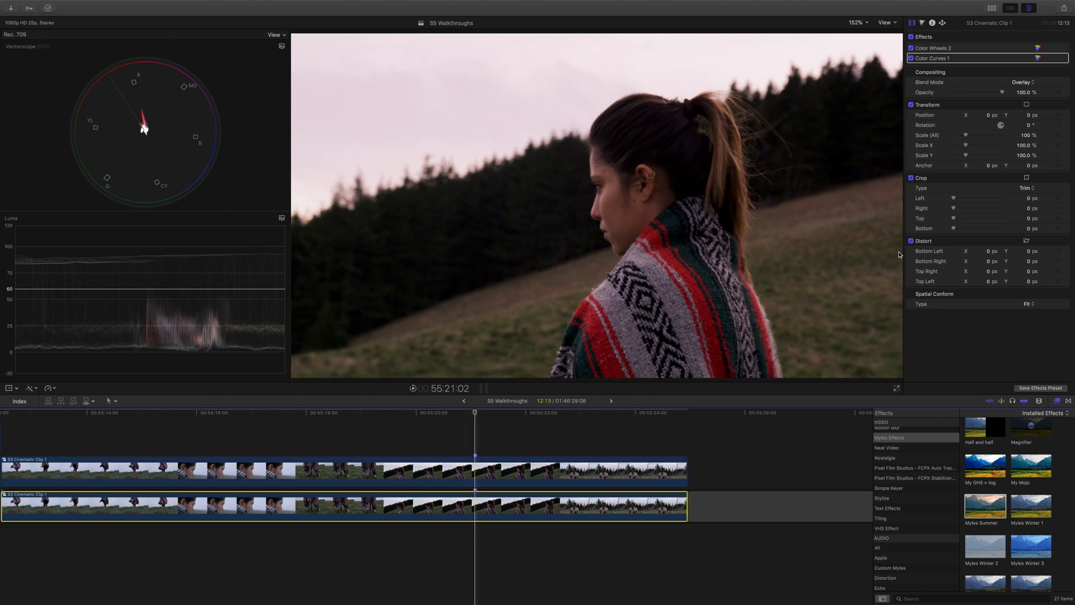
pyautogui.click(923, 23)
pyautogui.click(934, 35)
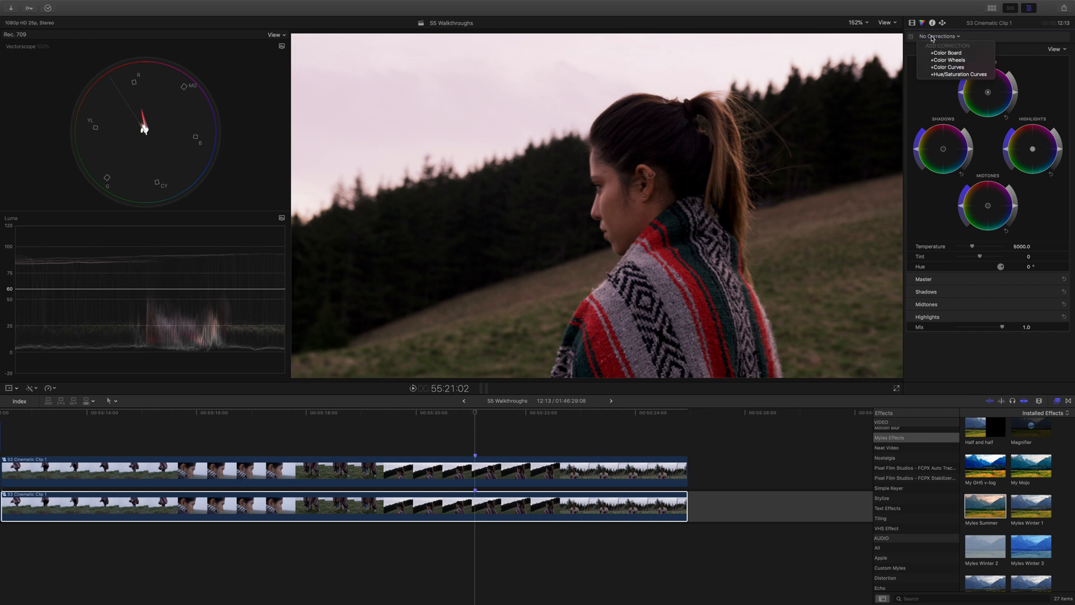
pyautogui.click(948, 67)
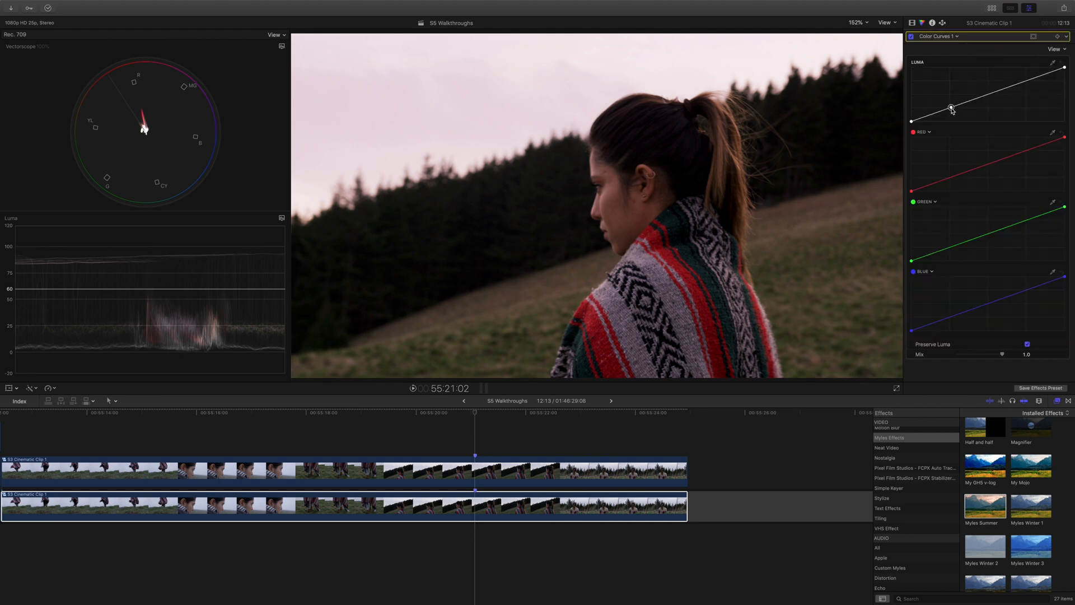
pyautogui.moveTo(912, 122); pyautogui.dragTo(912, 118)
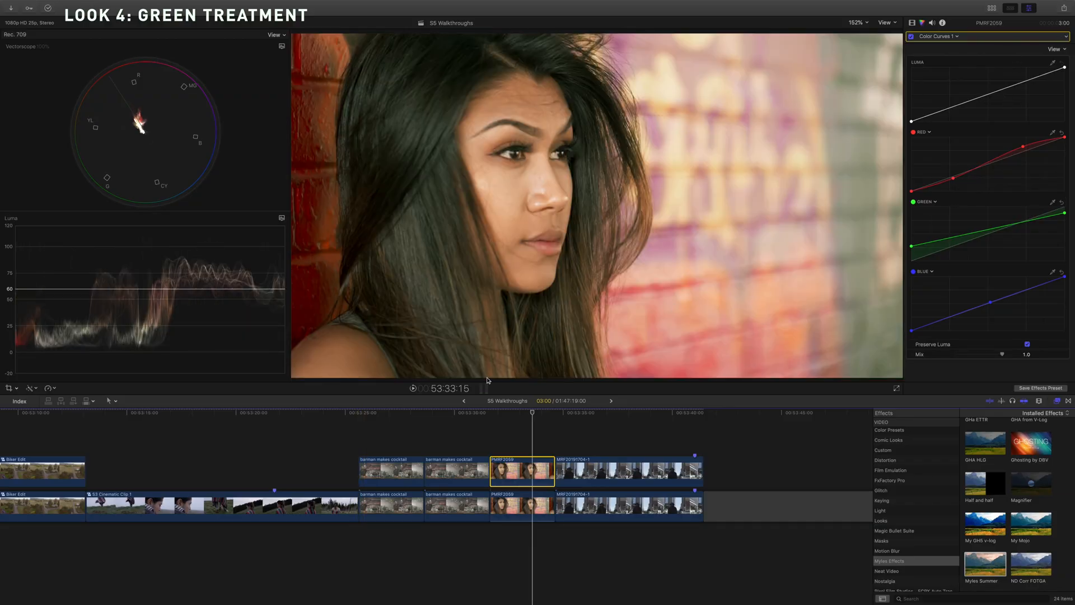
pyautogui.click(441, 468)
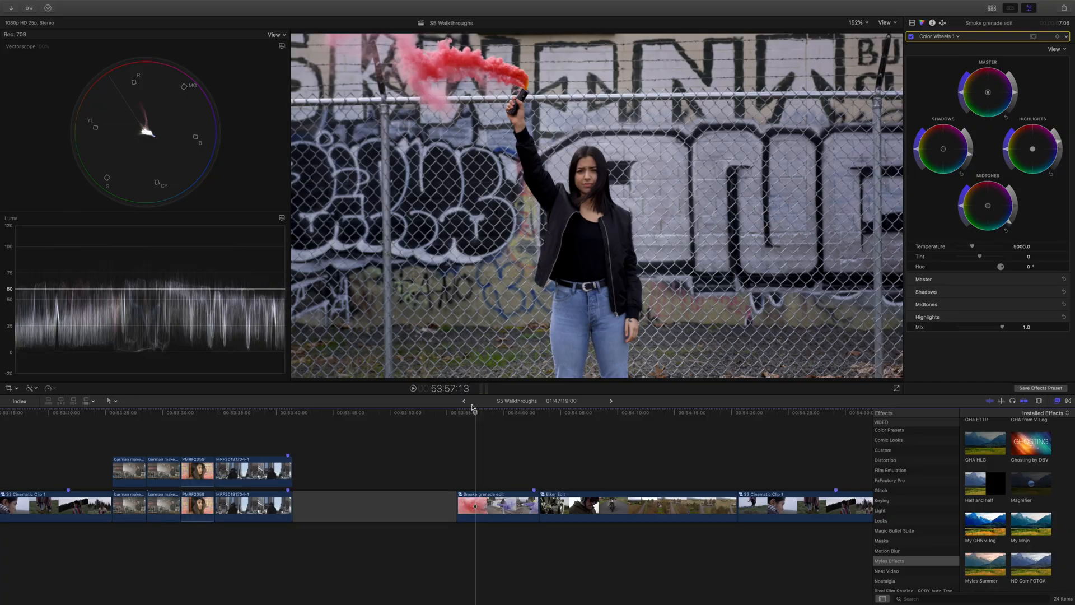
# Stack two copies above the ungraded Smoke grenade edit clip and apply the Myles Summer effect to the middle copy.
pyautogui.click(480, 498)
pyautogui.moveTo(479, 499); pyautogui.dragTo(482, 444)
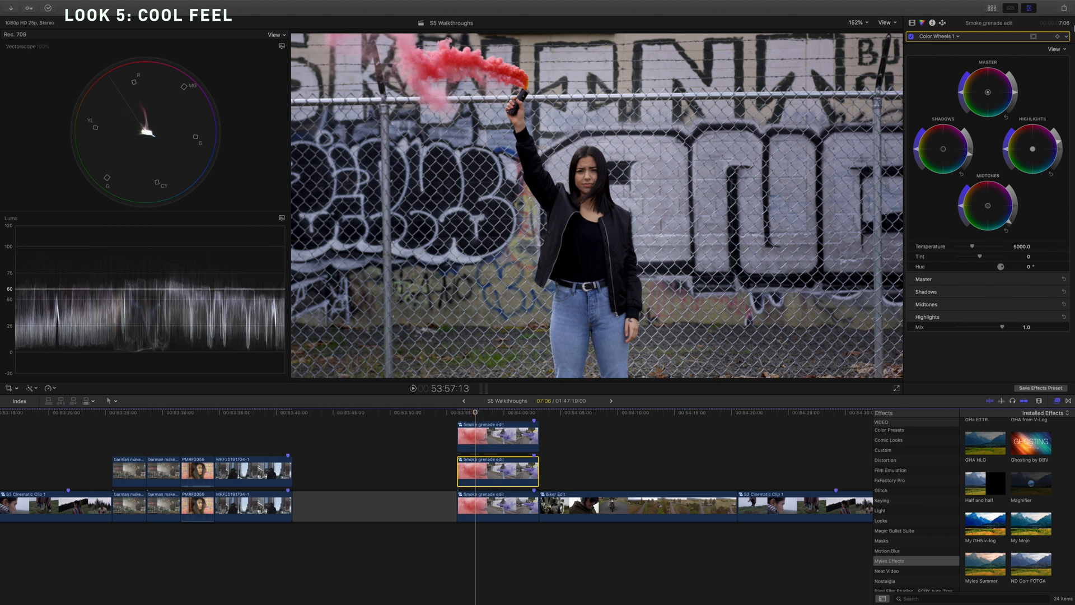
pyautogui.moveTo(981, 560); pyautogui.dragTo(517, 471)
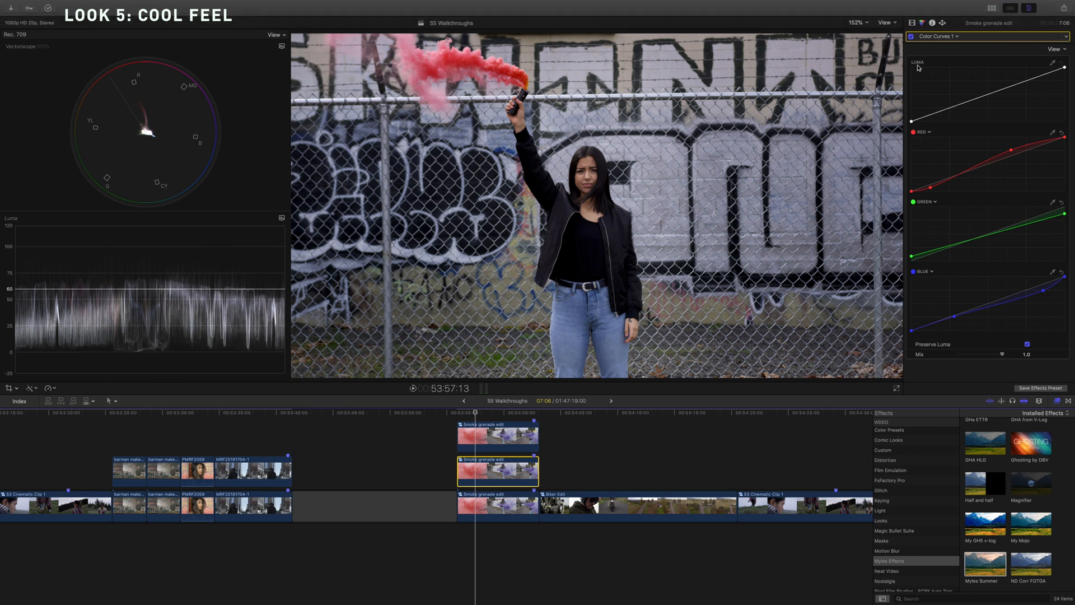
# Reset the red, green and blue curves in Color Curves 1 of the middle Smoke grenade edit clip.
pyautogui.click(913, 23)
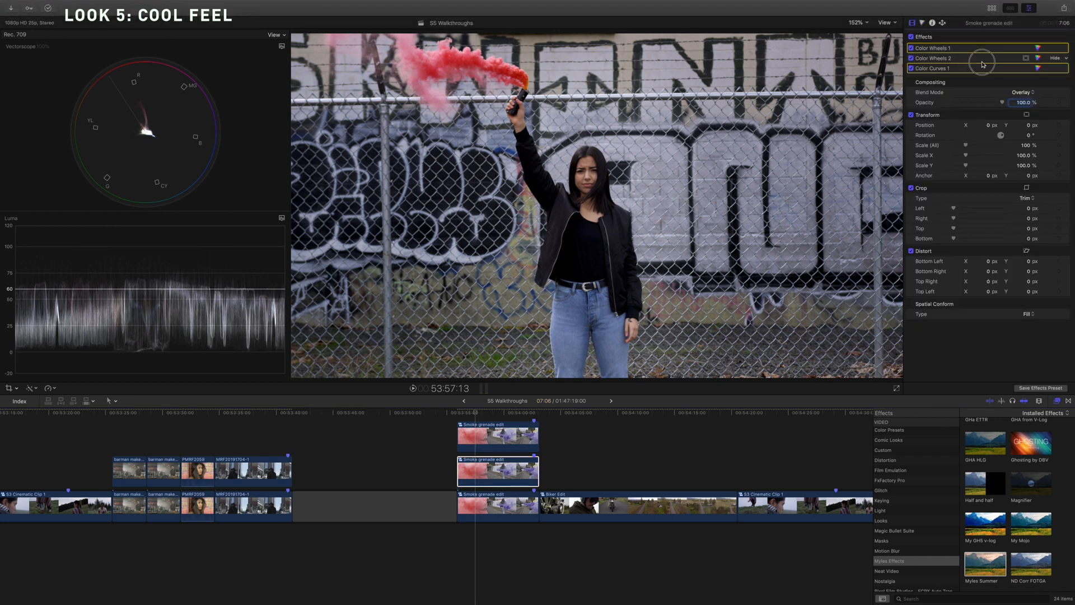
pyautogui.click(1049, 71)
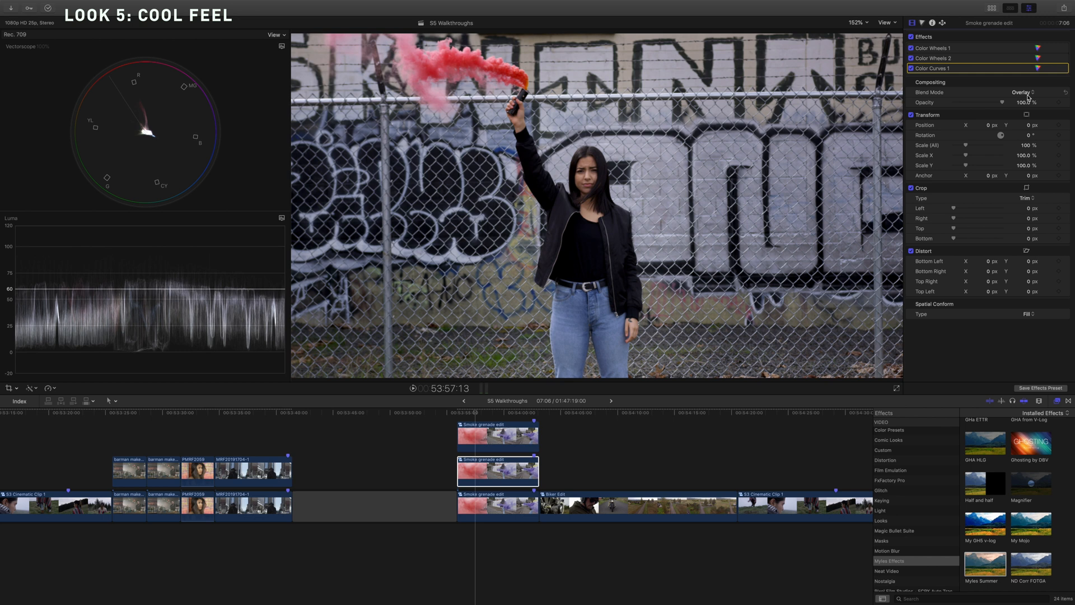
pyautogui.click(1039, 68)
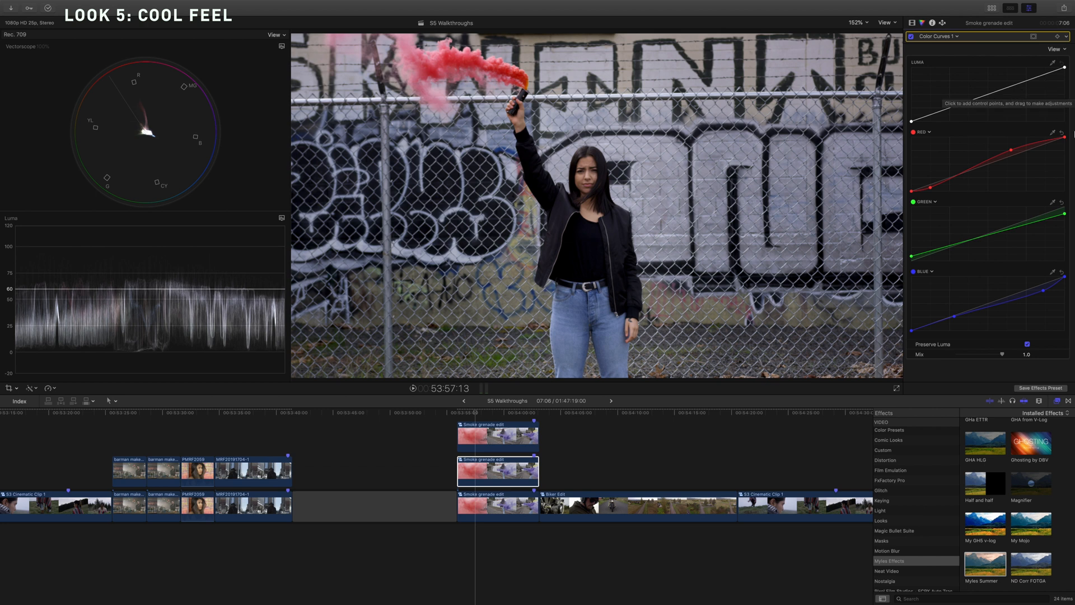
pyautogui.click(1062, 132)
pyautogui.click(1062, 202)
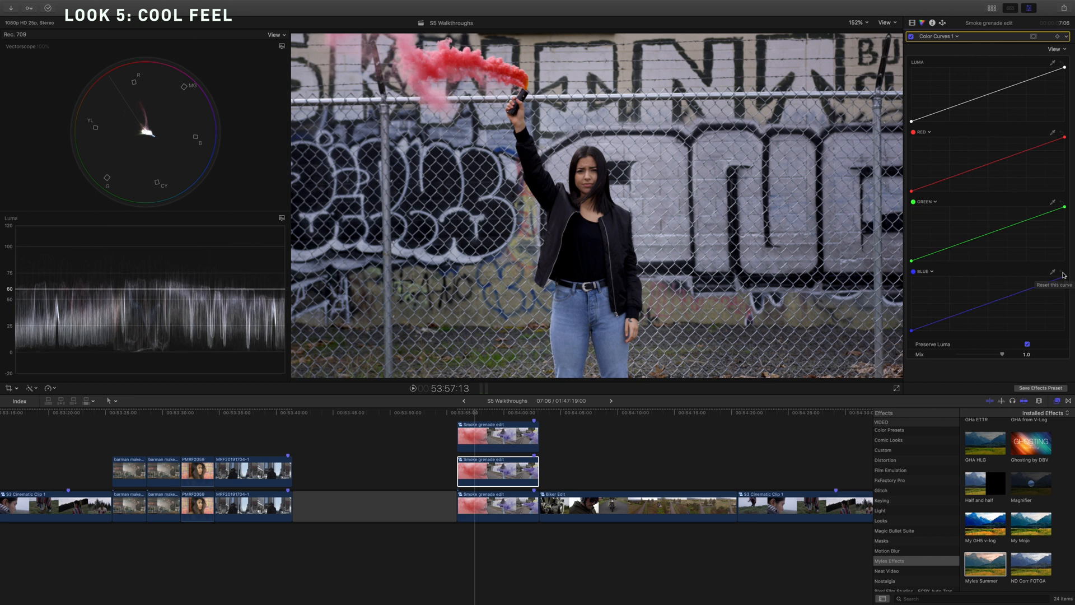
# Disable the top Smoke grenade edit clip, and raise the green curve's black point slightly and the blue curve's more on the middle one.
pyautogui.click(477, 432)
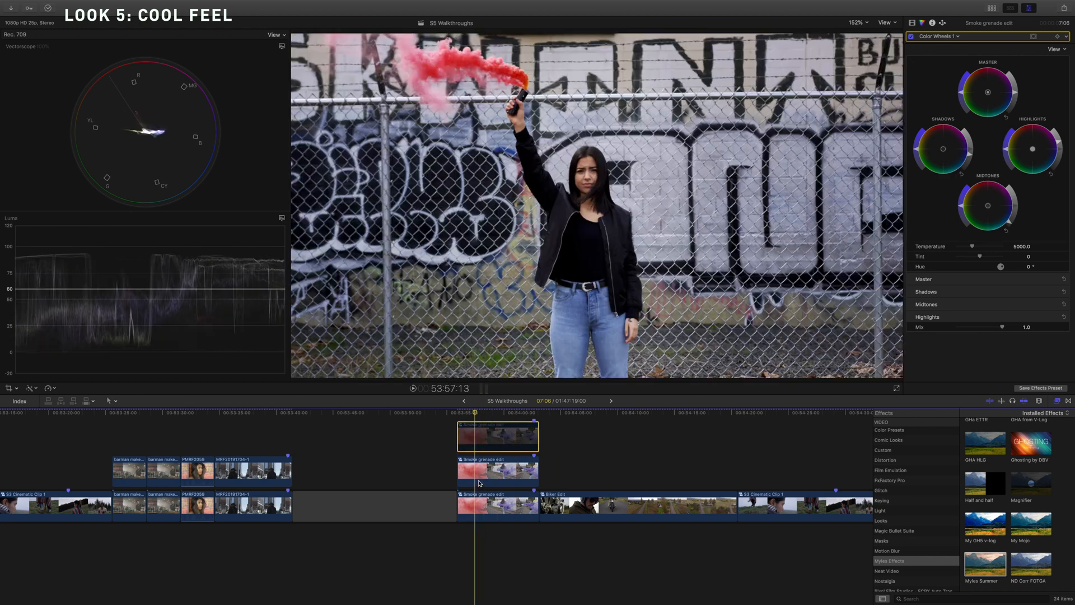
pyautogui.click(487, 473)
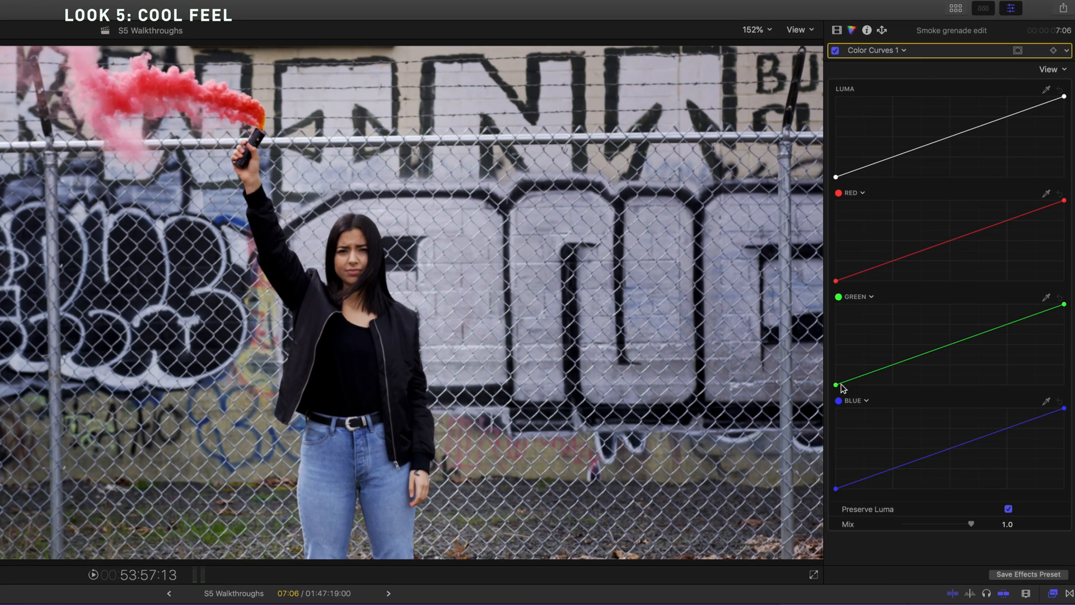
pyautogui.click(911, 259)
pyautogui.moveTo(835, 382); pyautogui.dragTo(835, 376)
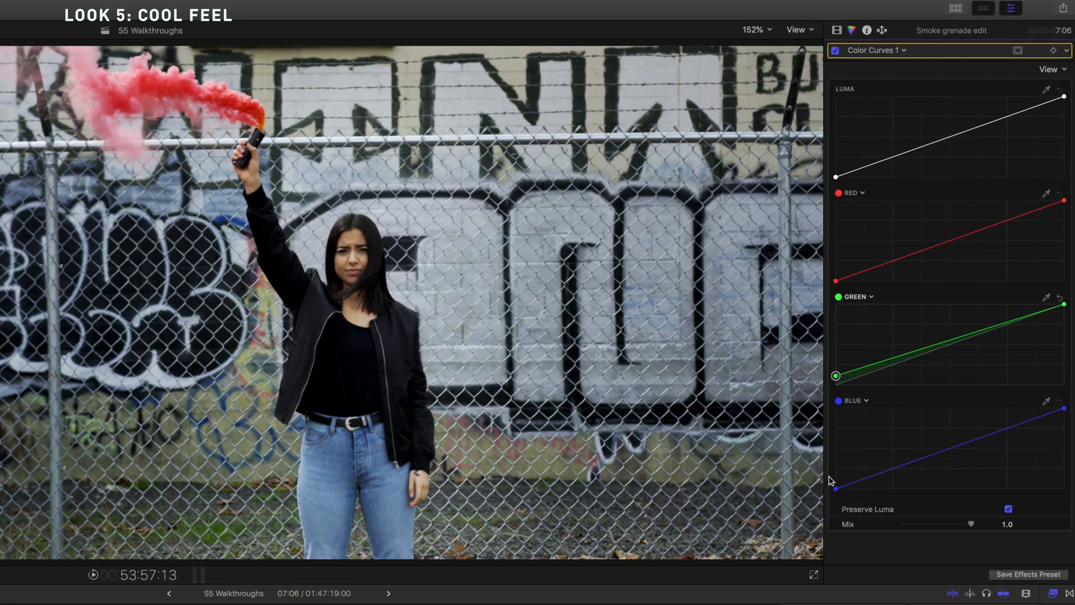
pyautogui.moveTo(836, 488); pyautogui.dragTo(831, 470)
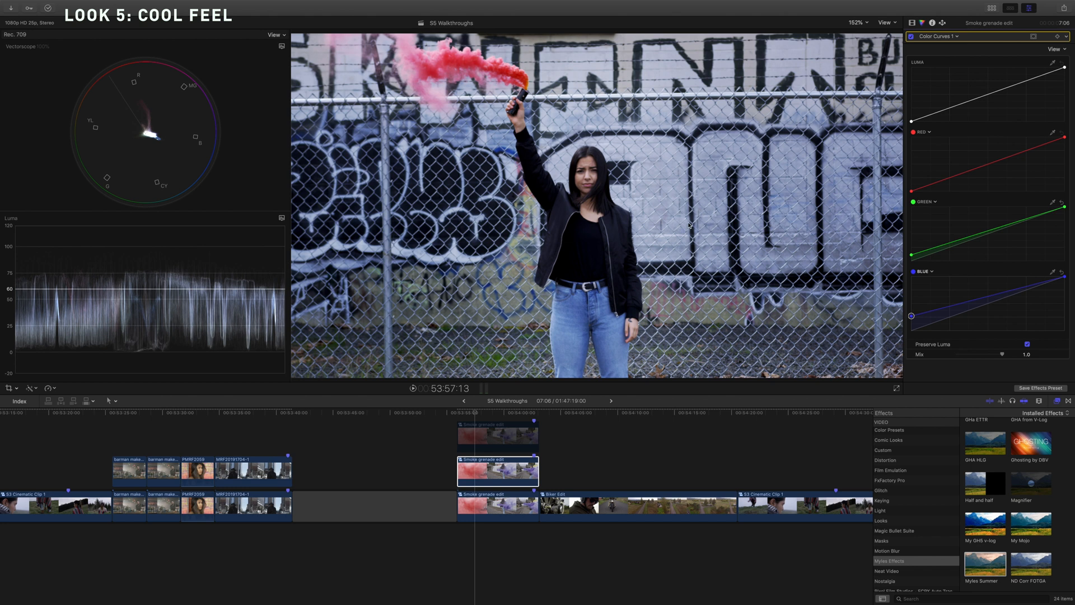
# Re-enable the top Smoke grenade edit clip and set its blend mode to Multiply.
pyautogui.click(484, 439)
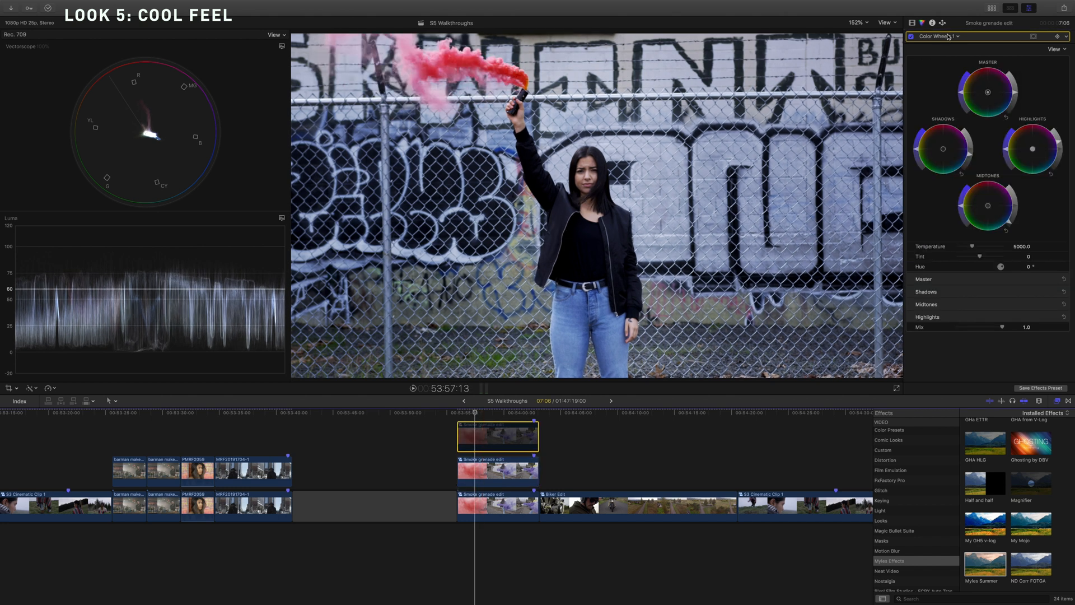
pyautogui.click(911, 23)
pyautogui.click(1015, 90)
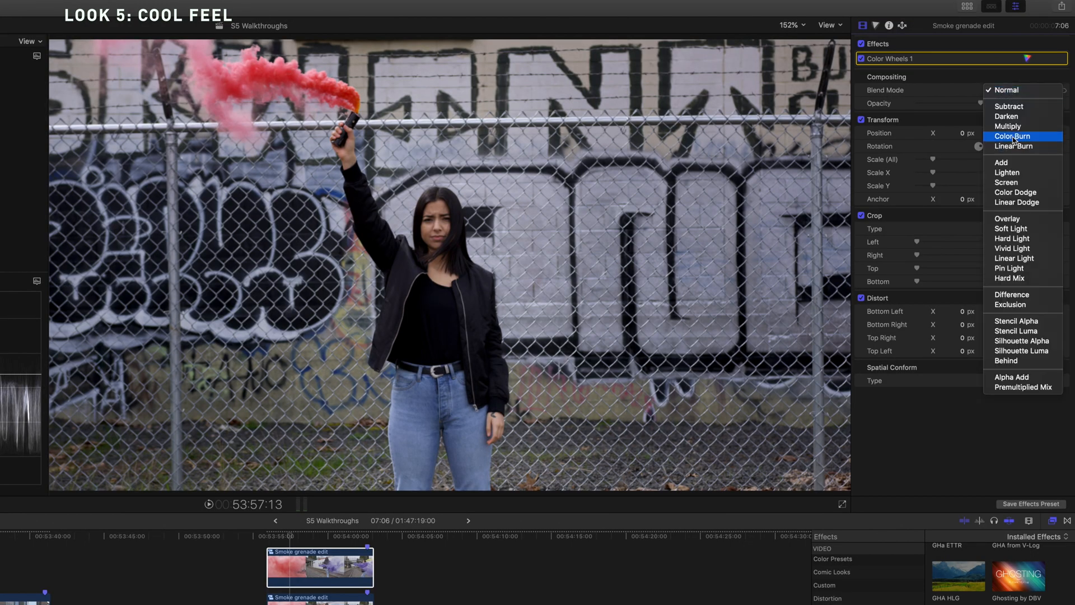
pyautogui.click(1011, 131)
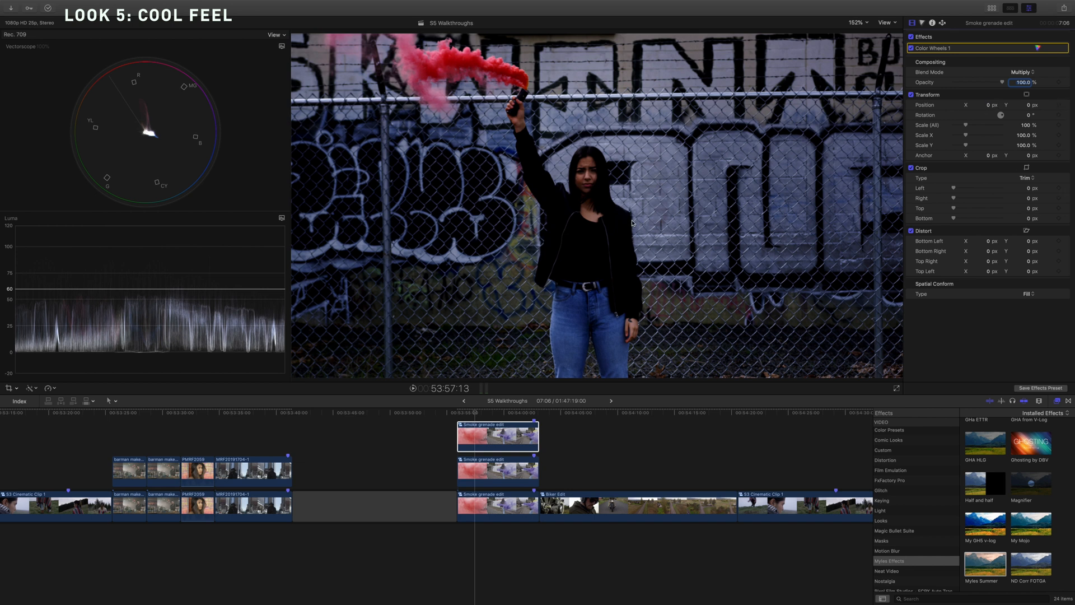
# Search the effects for "color" and apply Colorize to the top Smoke grenade edit clip.
pyautogui.click(921, 598)
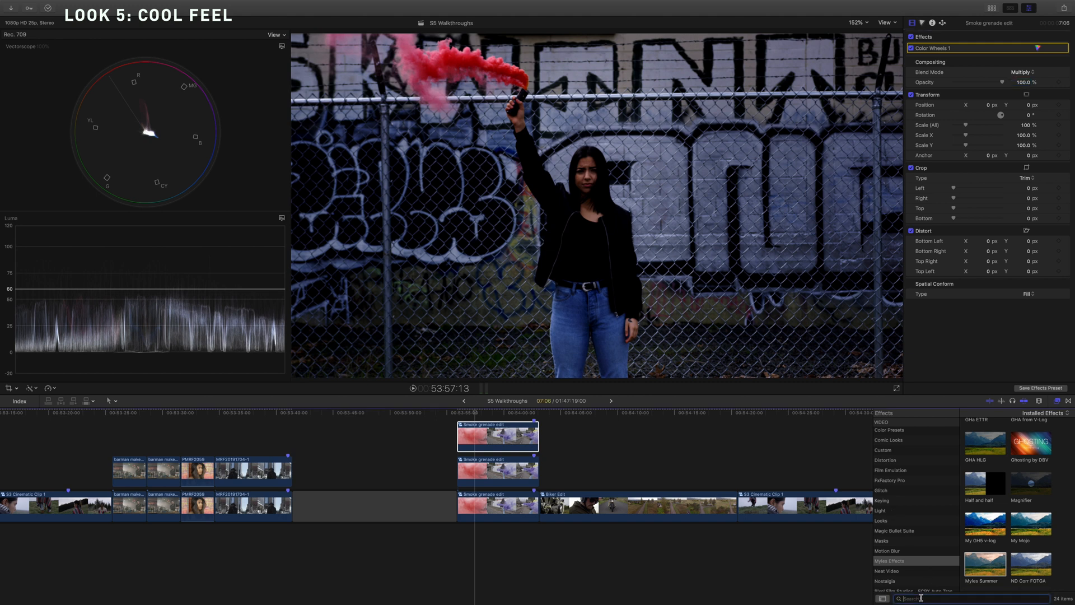
pyautogui.write('color')
pyautogui.moveTo(1031, 477); pyautogui.dragTo(503, 439)
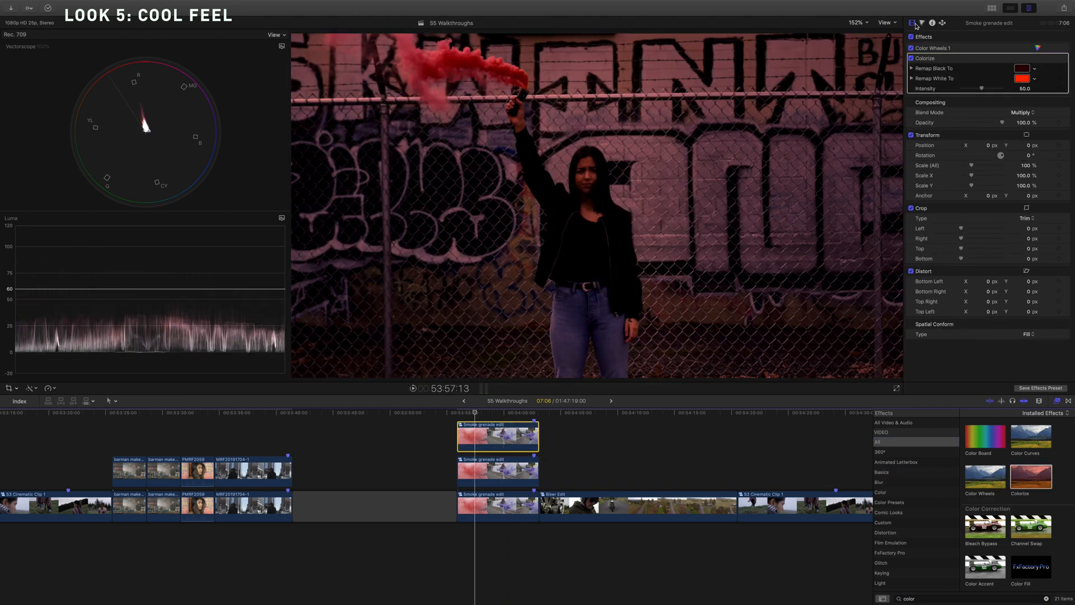
# Set Colorize to remap black to a saturated blue and white to a light blue.
pyautogui.click(1022, 70)
pyautogui.moveTo(1014, 244); pyautogui.dragTo(1003, 263)
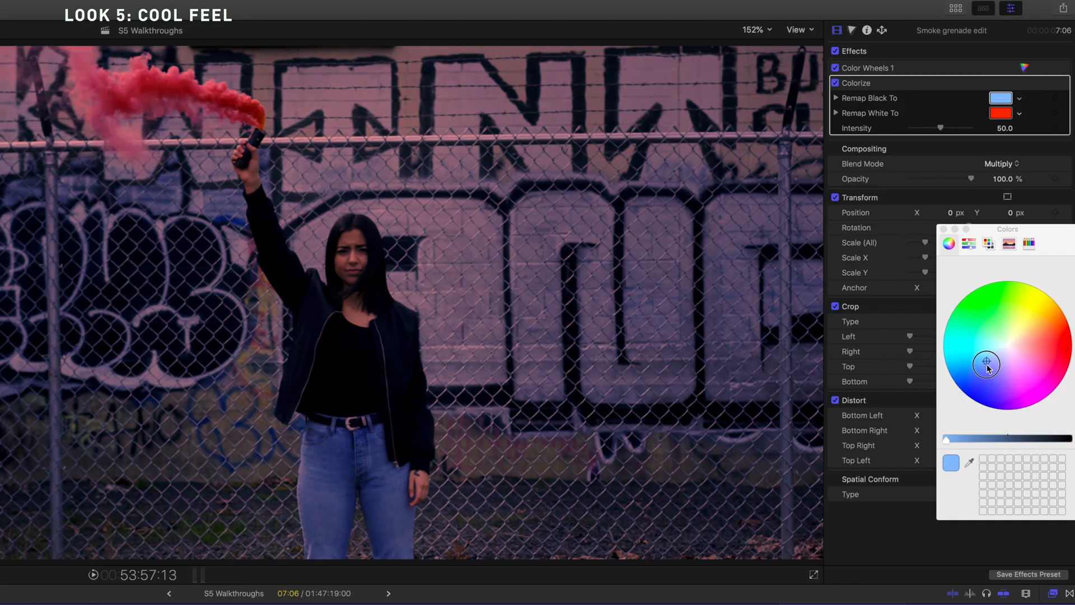
pyautogui.moveTo(947, 440); pyautogui.dragTo(951, 441)
pyautogui.click(1001, 113)
pyautogui.moveTo(961, 379); pyautogui.dragTo(969, 358)
pyautogui.click(944, 229)
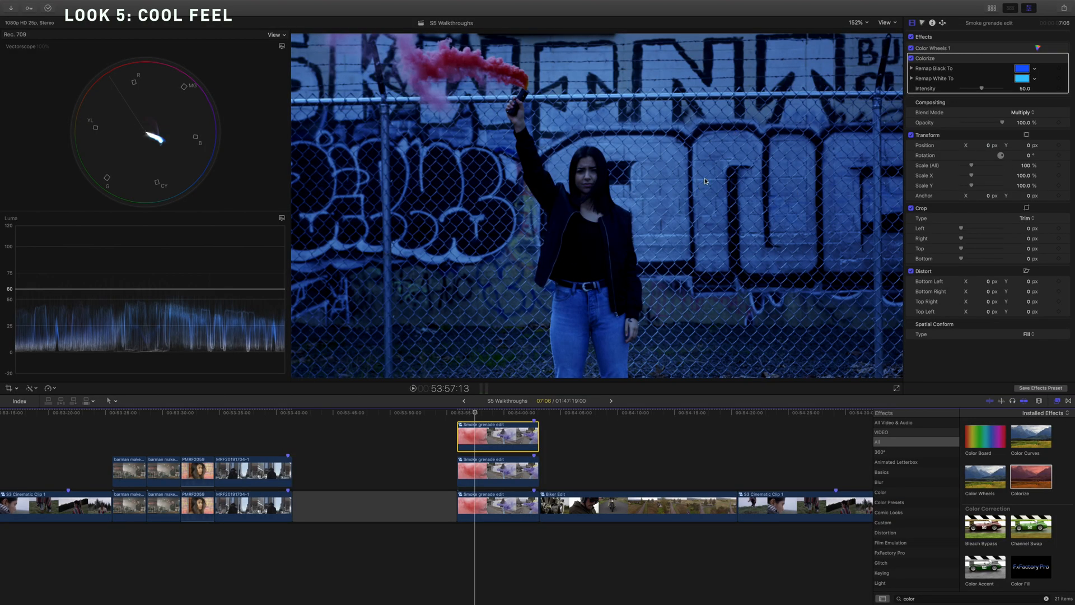
# Set the opacity of the top Smoke grenade edit clip to 30%.
pyautogui.click(1025, 123)
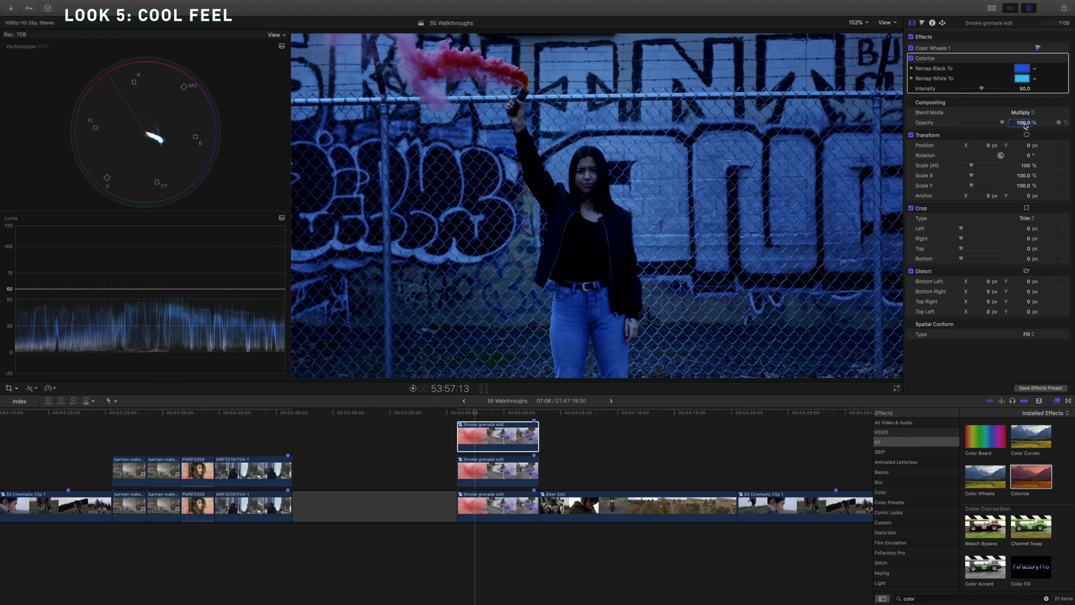
pyautogui.write('30')
pyautogui.press('Return')
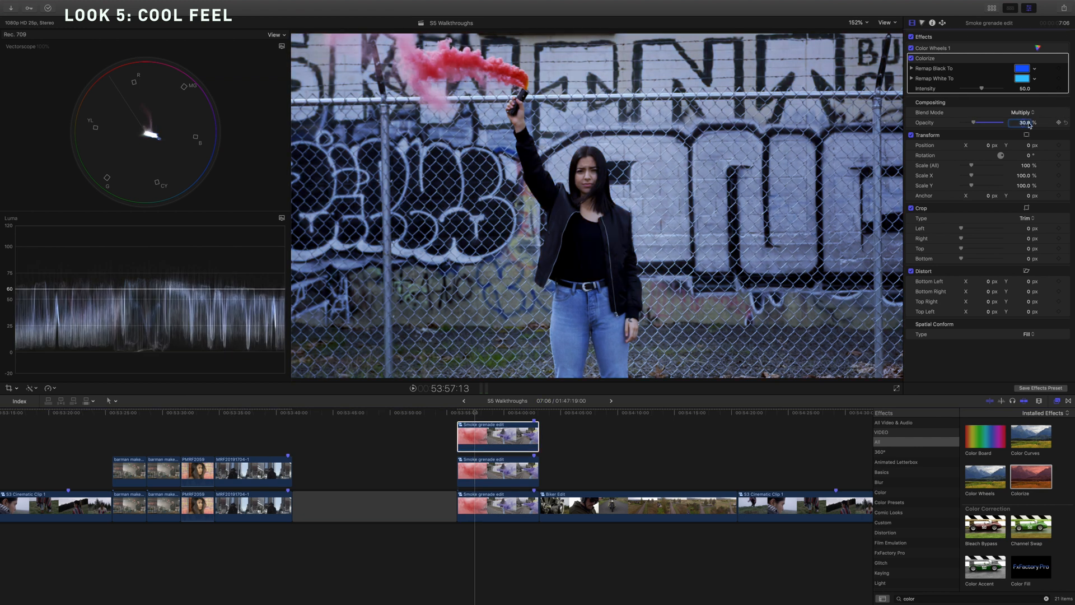
# Compare the look with and without the top Smoke grenade edit clip by repeatedly disabling and re-enabling it.
pyautogui.click(479, 441)
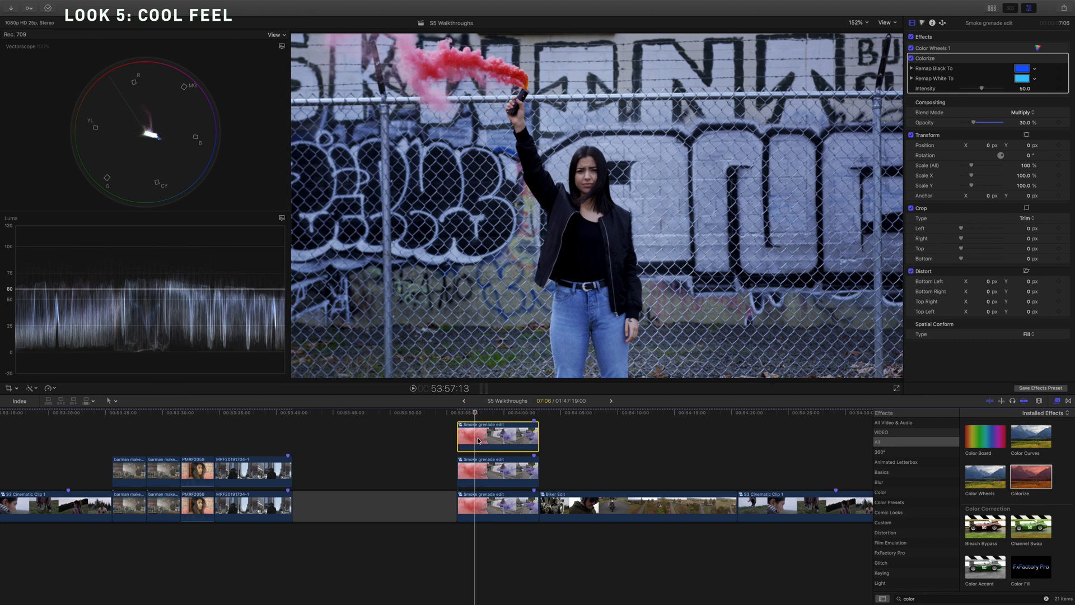
pyautogui.press('v')
pyautogui.press('v')
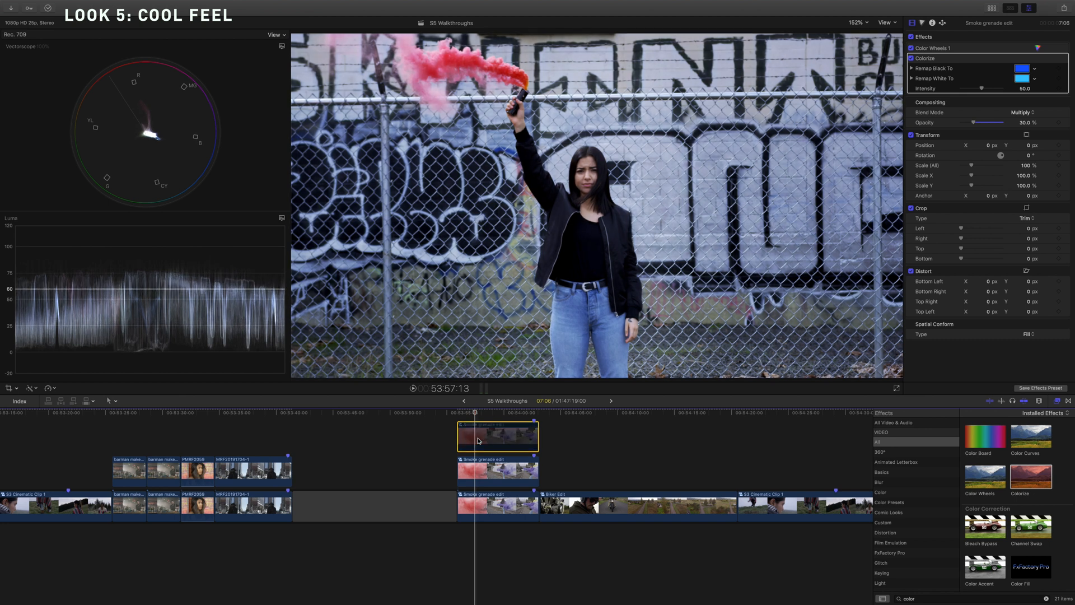
pyautogui.press('v')
pyautogui.press('v')
pyautogui.press('v')
pyautogui.press('v')
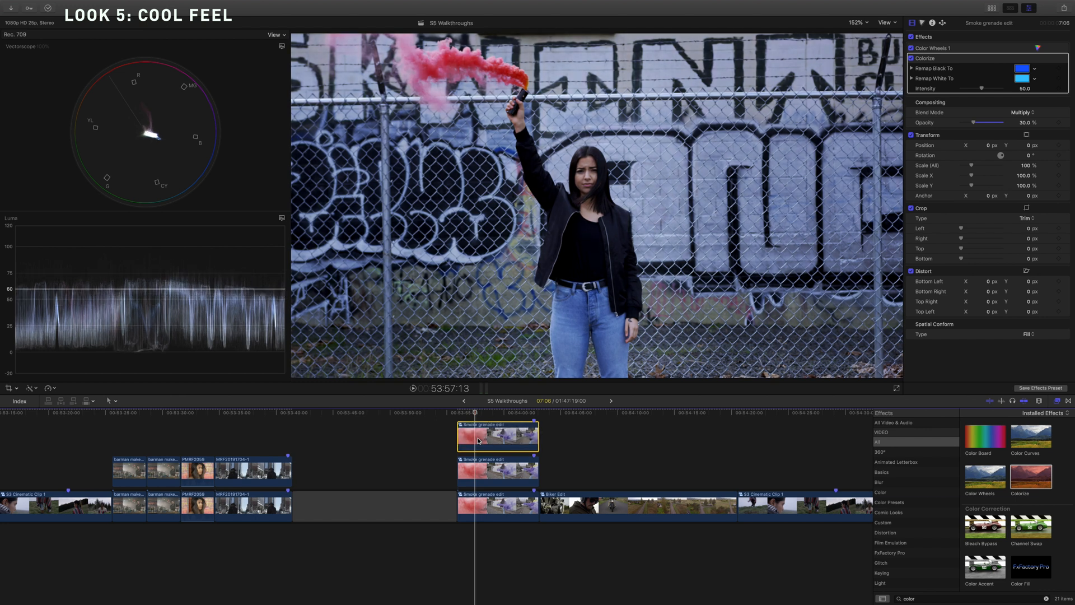
pyautogui.press('v')
pyautogui.press('v')
pyautogui.press('v')
pyautogui.press('v')
pyautogui.press('v')
pyautogui.press('v')
pyautogui.press('v')
pyautogui.press('v')
# Add a second Color Wheels correction to the bottom Smoke grenade edit clip, with a color mask sampled from the woman's facial skin.
pyautogui.click(476, 512)
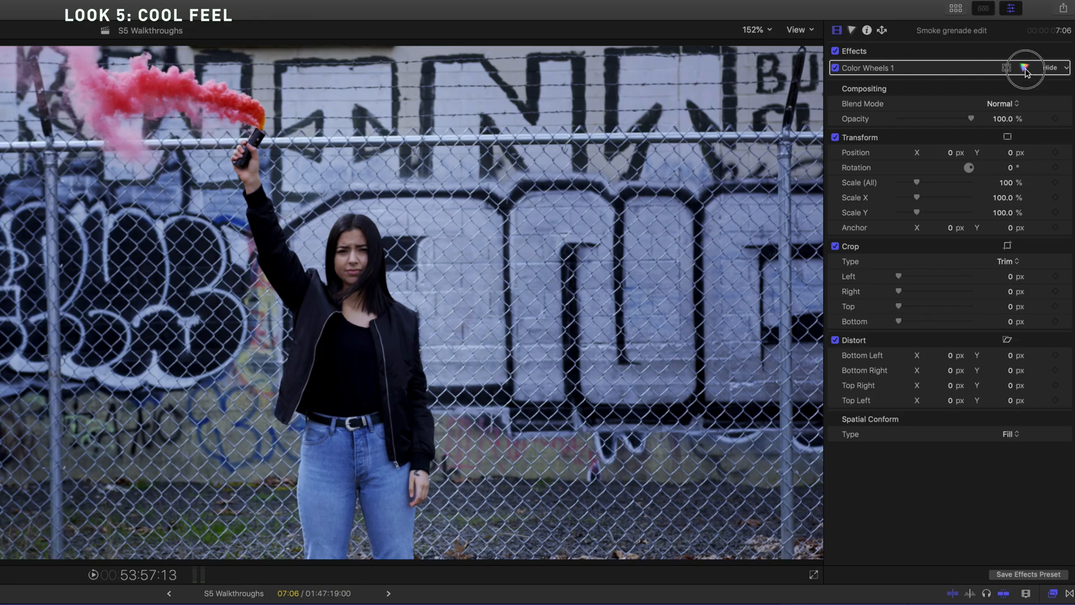
pyautogui.click(1025, 68)
pyautogui.click(902, 51)
pyautogui.click(918, 115)
pyautogui.click(1018, 51)
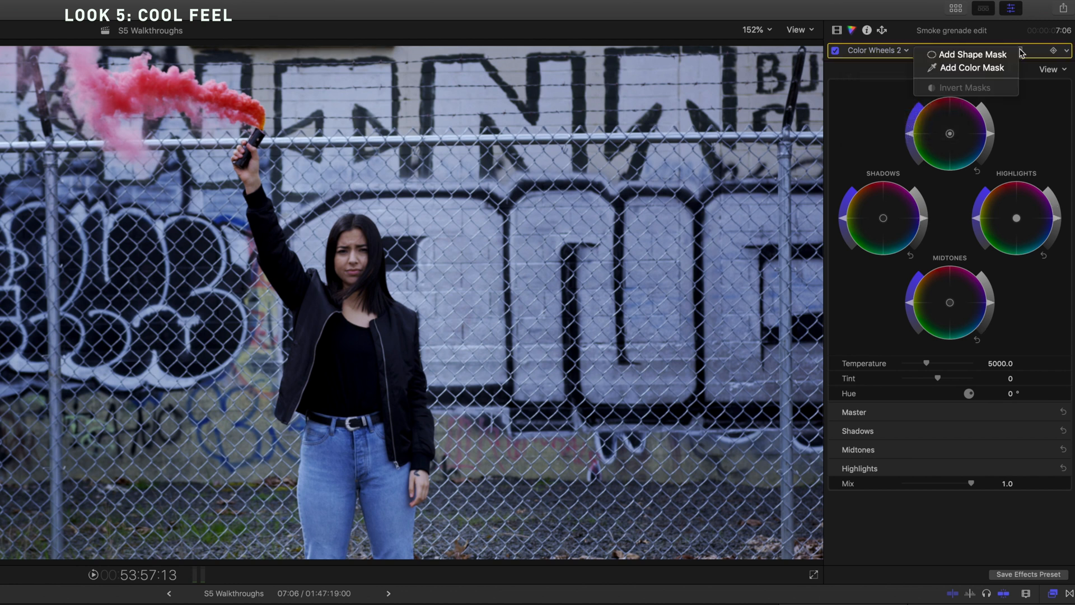
pyautogui.click(972, 67)
pyautogui.click(361, 259)
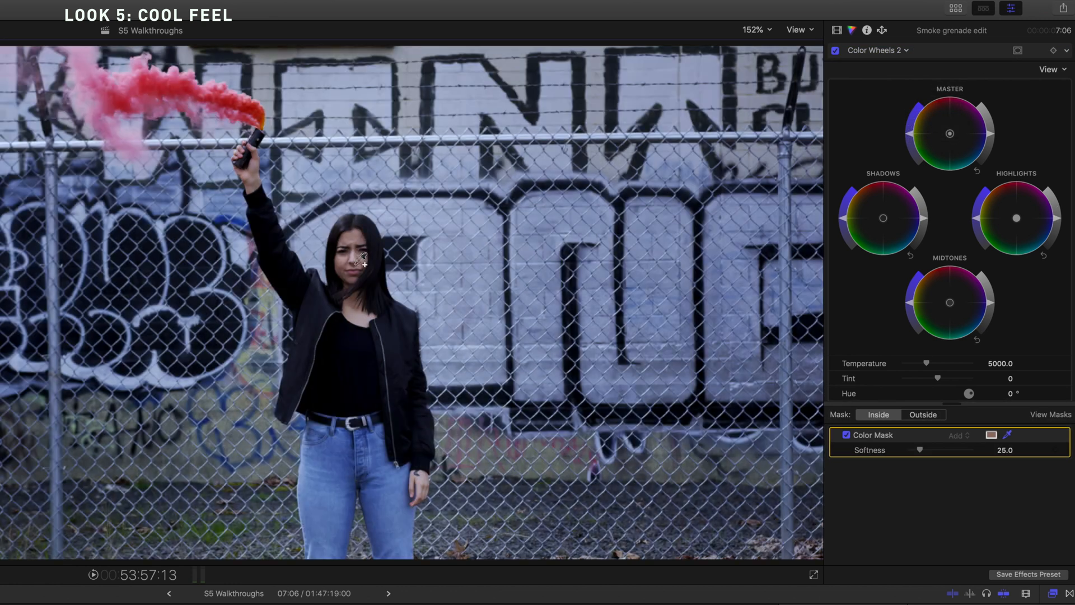
# Check the coverage of the skin color mask and shift the masked midtones toward red.
pyautogui.click(1067, 415)
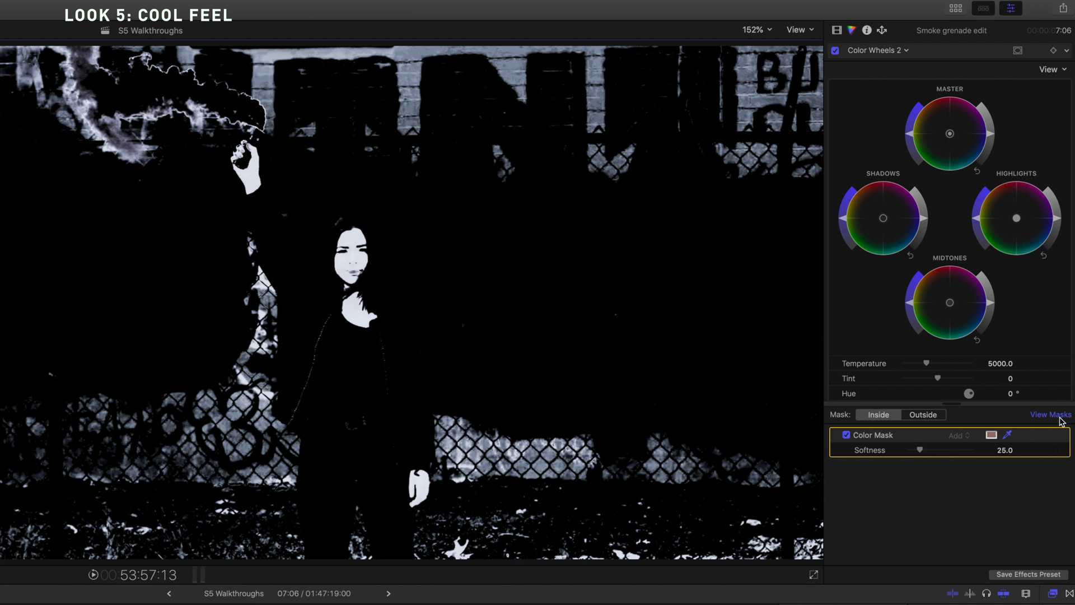
pyautogui.click(1059, 417)
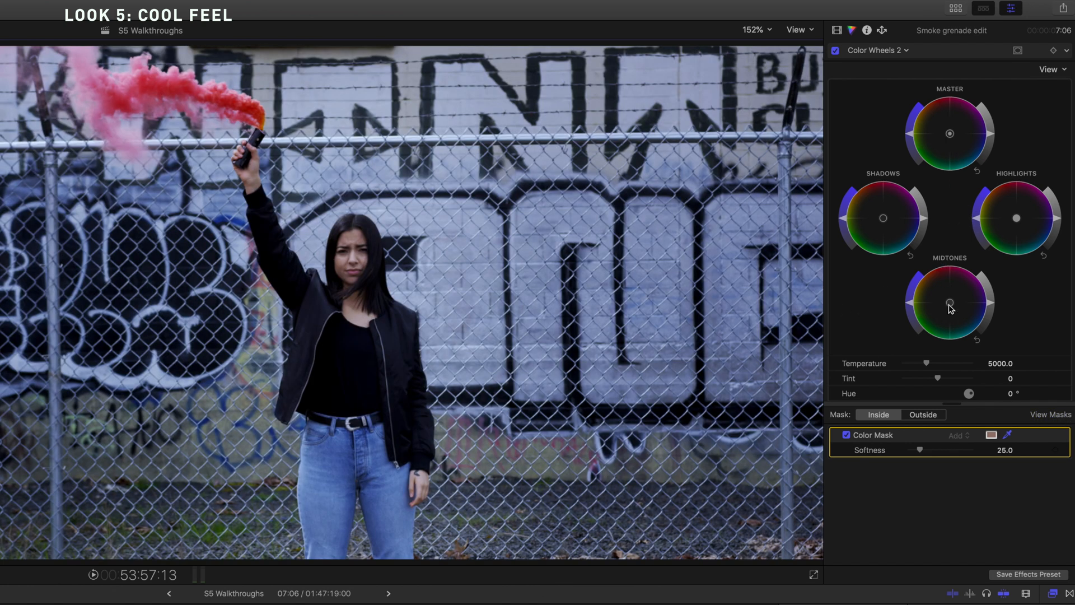
pyautogui.moveTo(950, 306); pyautogui.dragTo(924, 259)
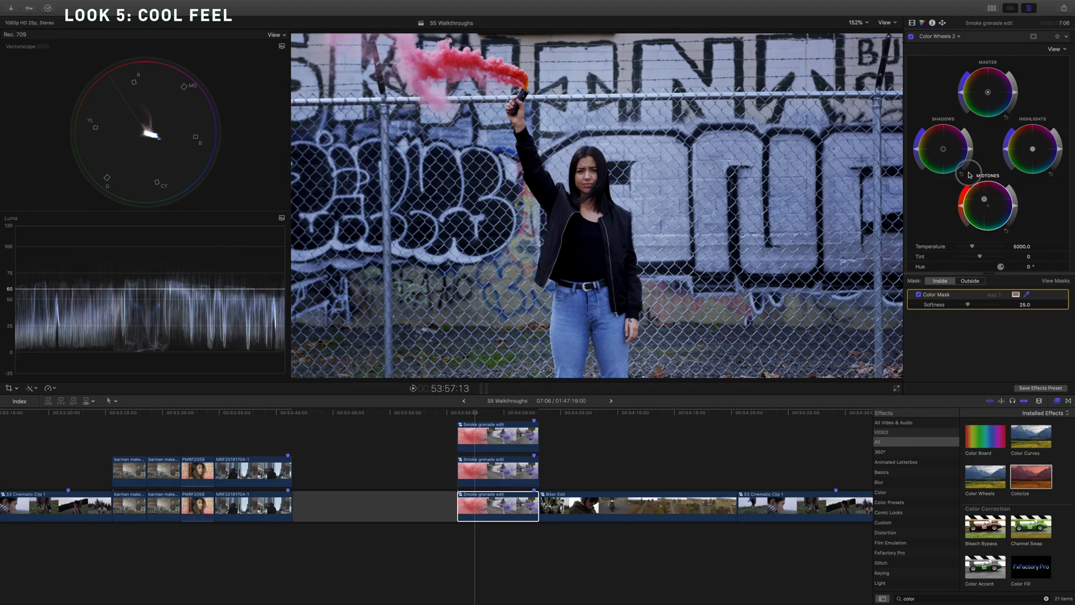
pyautogui.moveTo(969, 172); pyautogui.dragTo(967, 171)
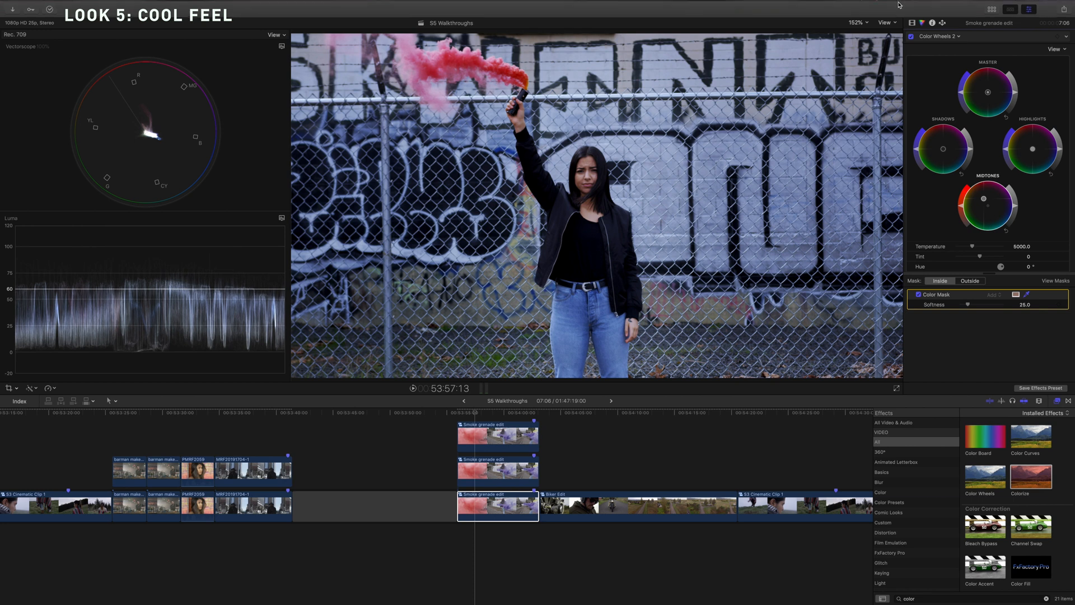
# Compare the skin tones with Color Wheels 2 switched off and on, leaving the correction enabled.
pyautogui.click(911, 38)
pyautogui.click(911, 38)
pyautogui.click(911, 38)
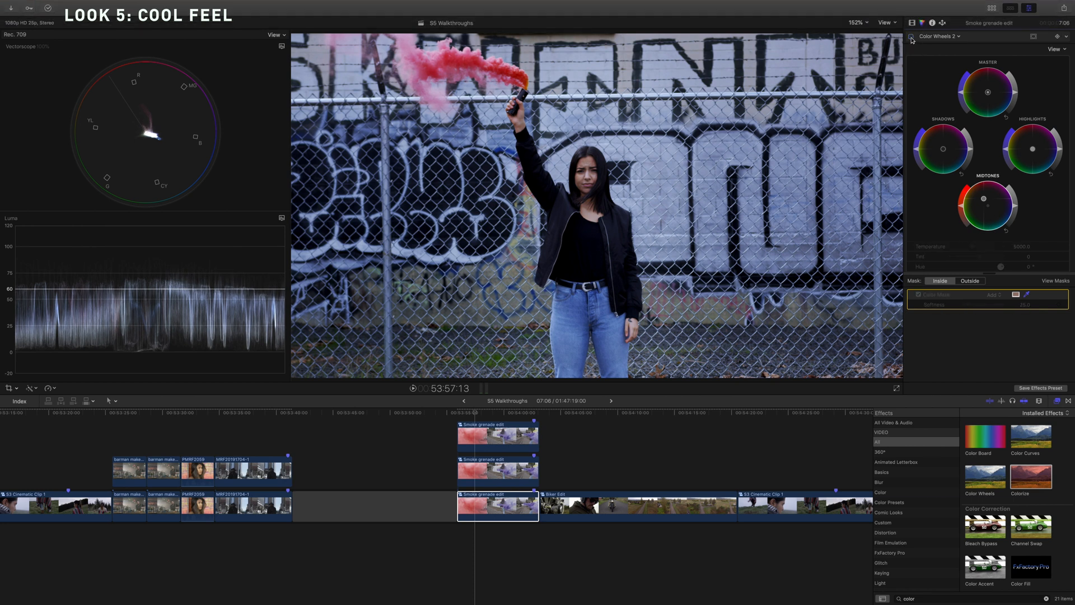
pyautogui.click(911, 38)
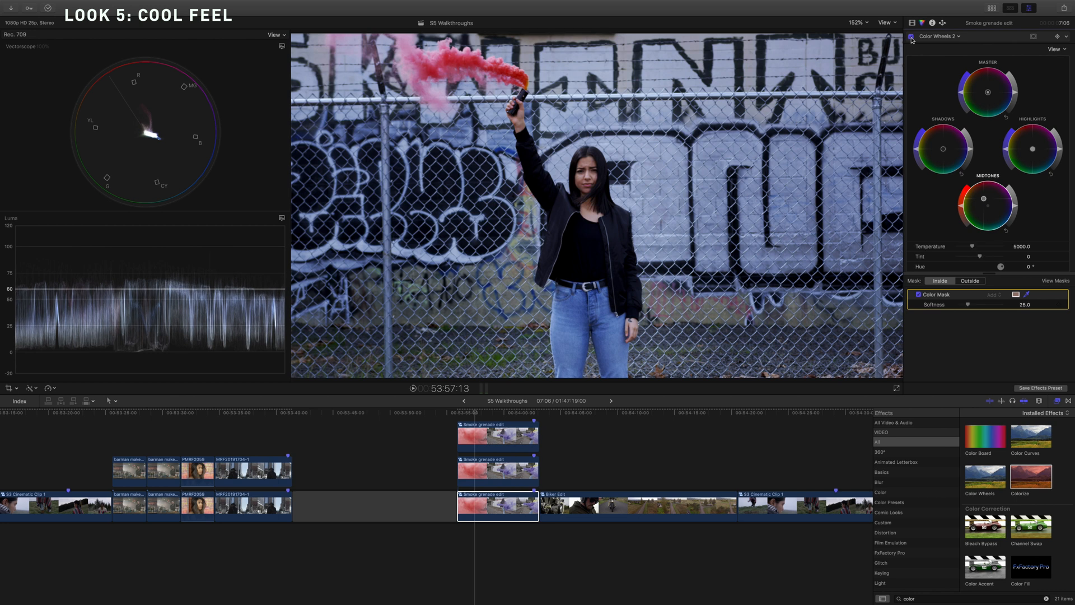
pyautogui.click(912, 37)
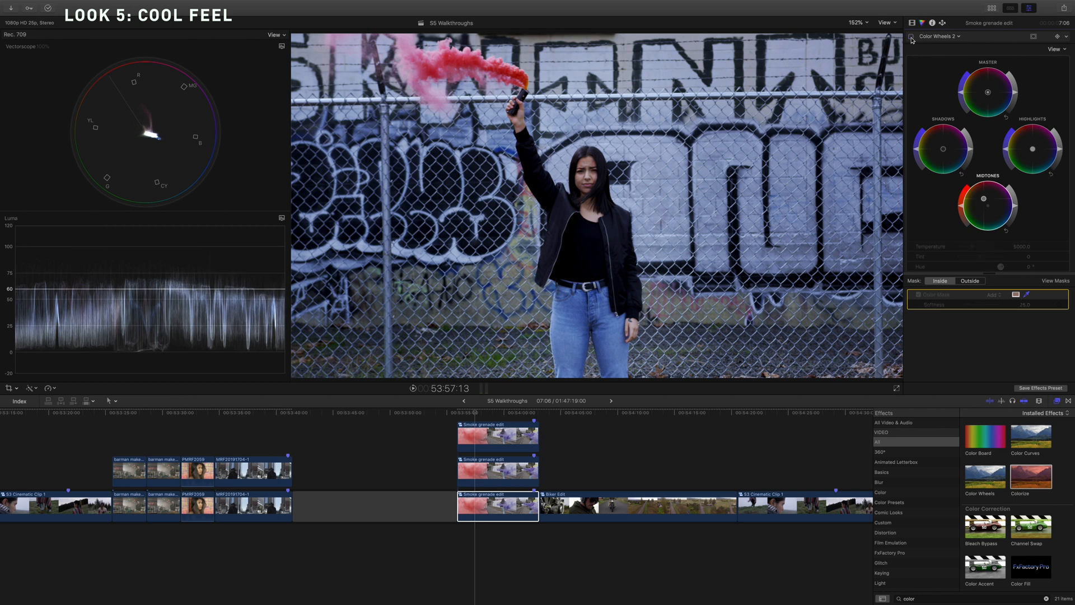
pyautogui.click(911, 37)
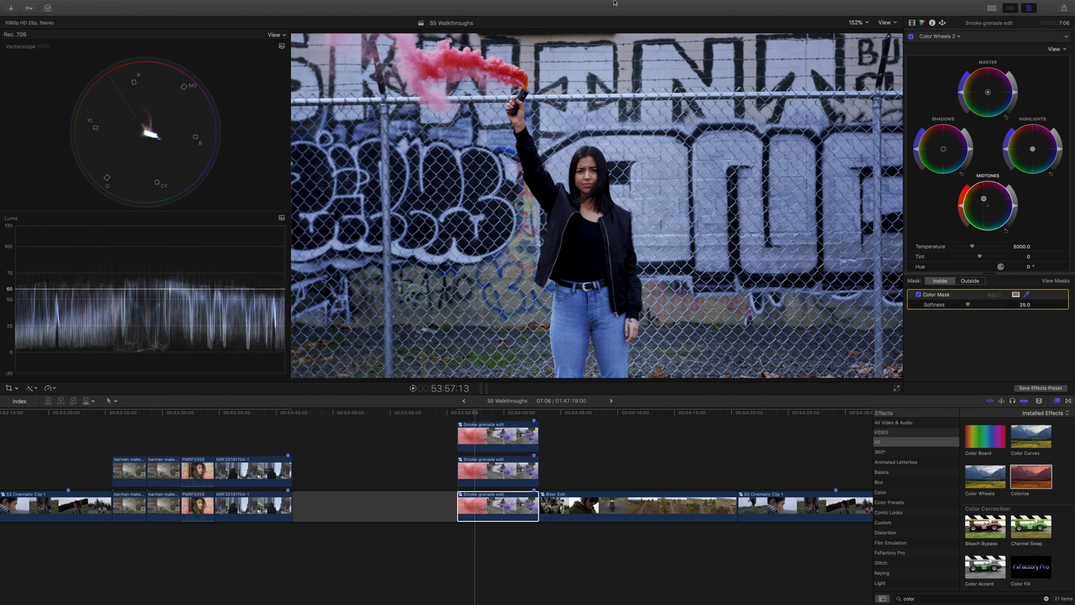
pyautogui.click(72, 5)
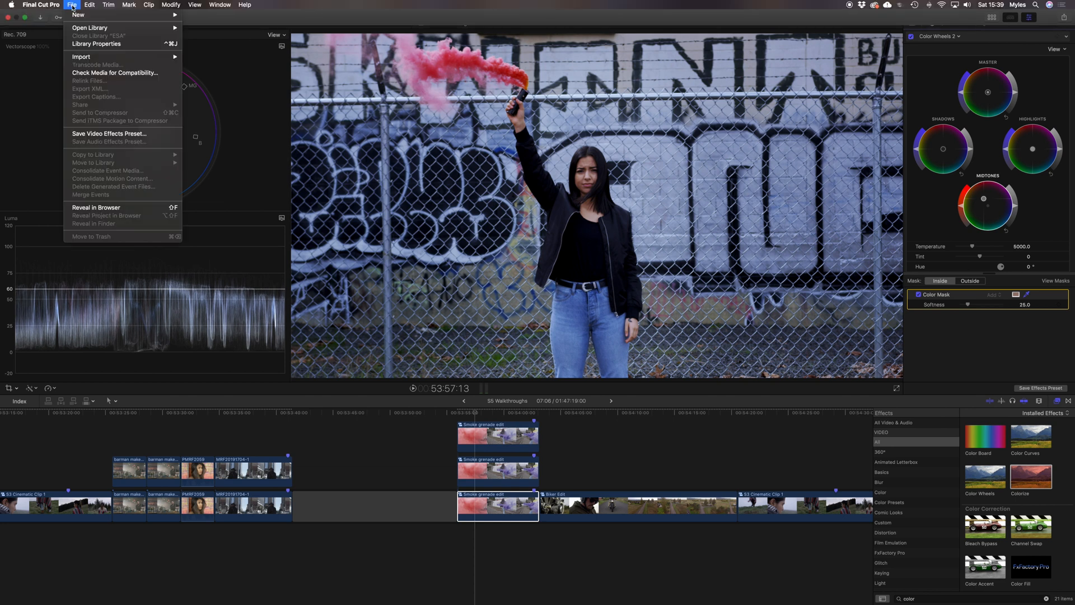
pyautogui.click(101, 134)
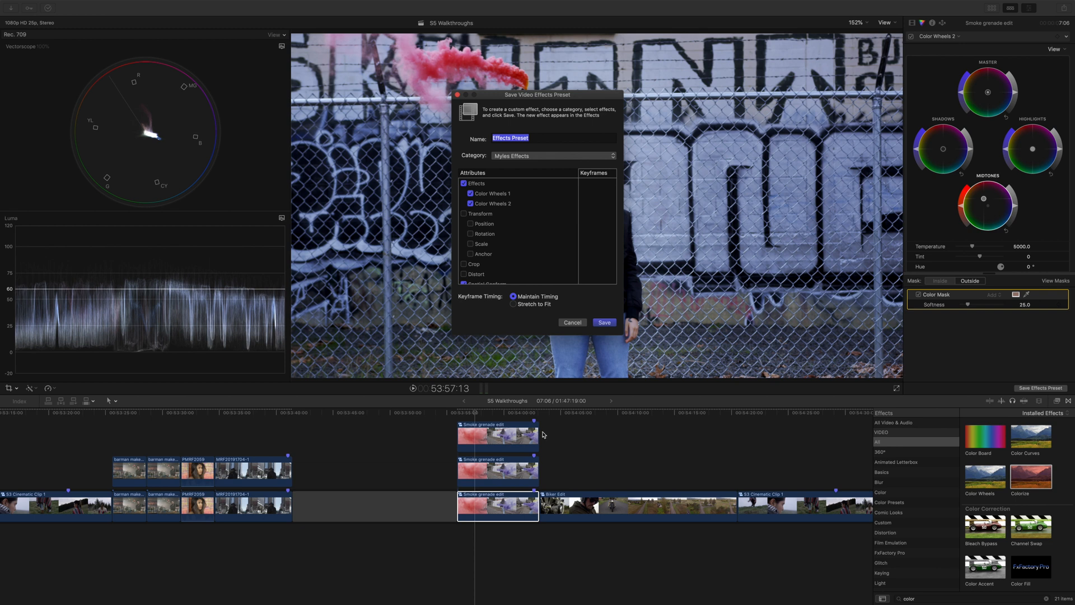
pyautogui.click(503, 196)
pyautogui.scroll(-2, 506, 244)
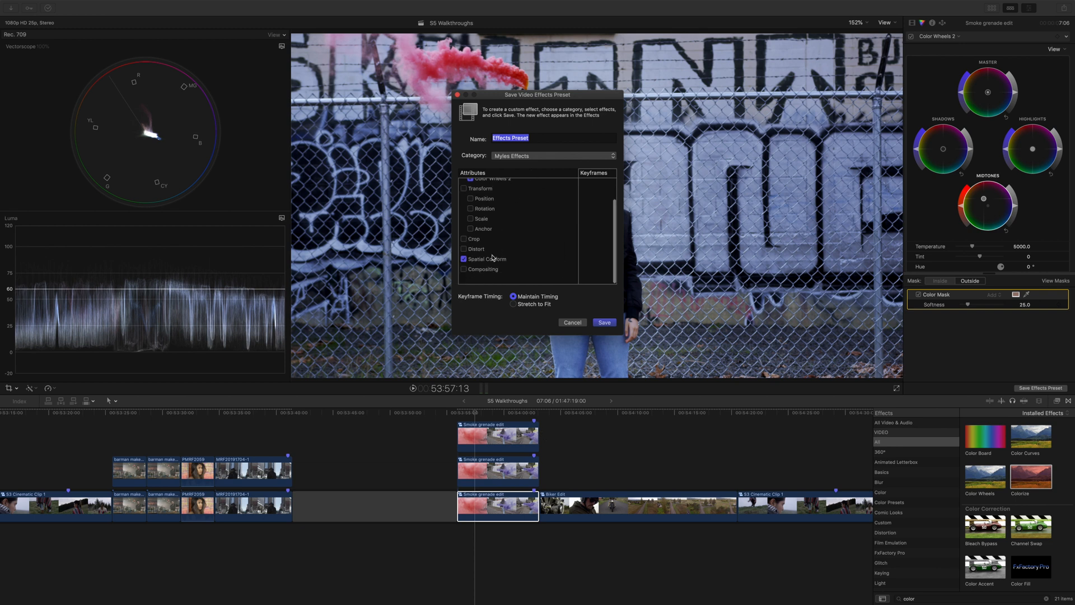
pyautogui.click(490, 261)
pyautogui.click(572, 322)
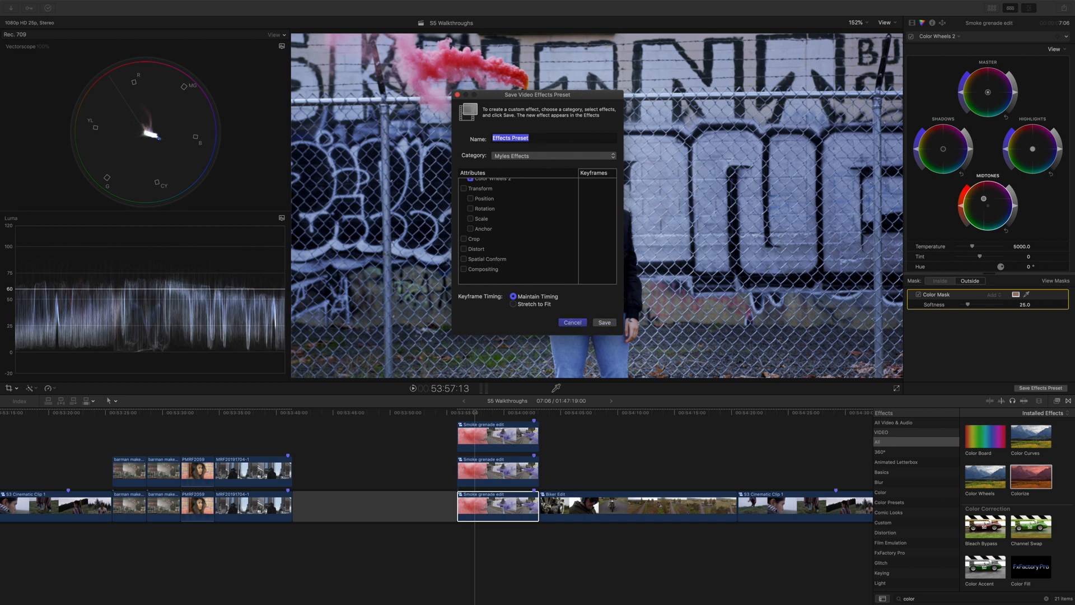
pyautogui.click(494, 470)
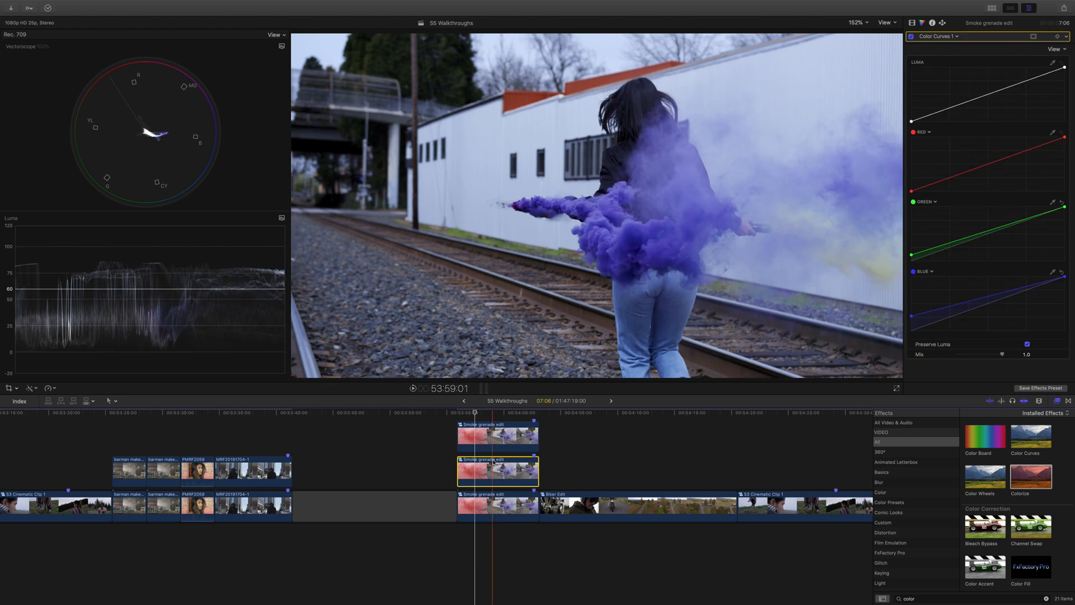
pyautogui.click(498, 436)
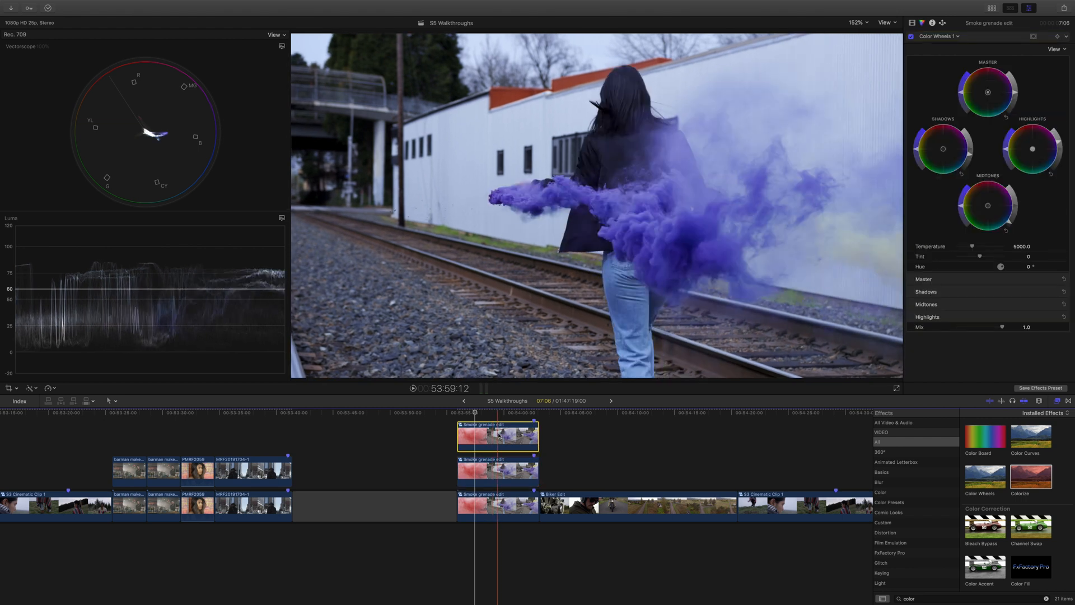
pyautogui.hscroll(10, 642, 424)
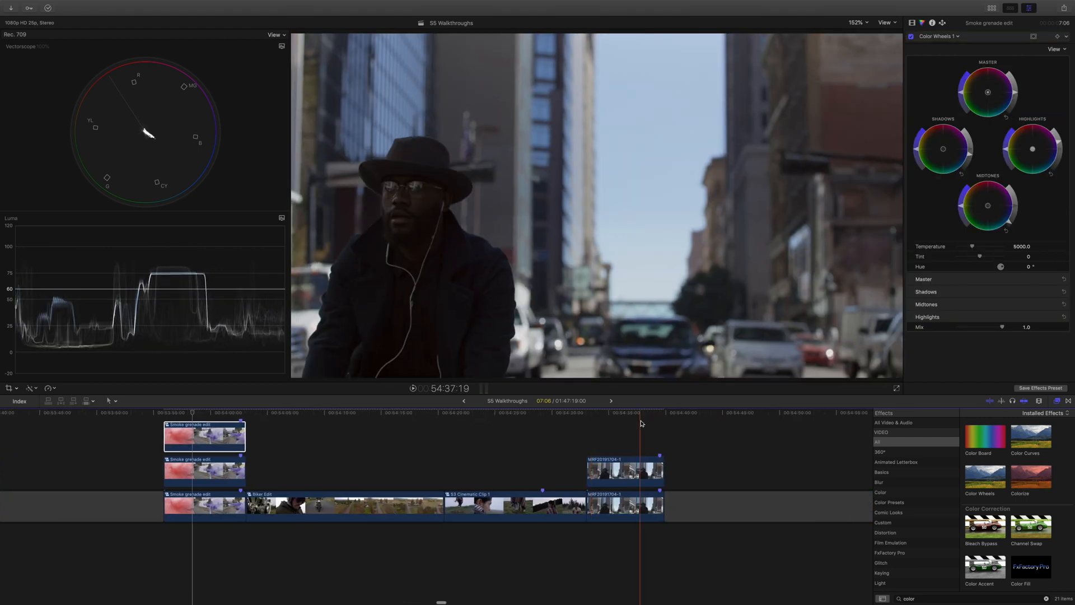
pyautogui.click(628, 471)
pyautogui.press('Delete')
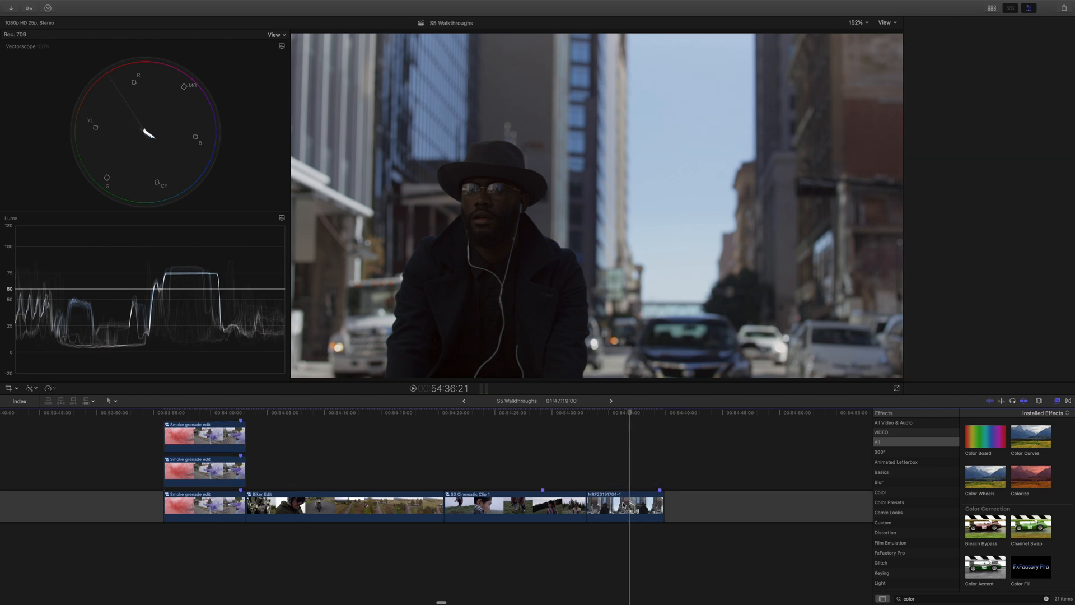
pyautogui.press('super+z')
# Duplicate the upper MRF20191704-1 clip onto a third layer and apply the Myles Winter presets from Myles Effects to the stacked clips.
pyautogui.moveTo(627, 475); pyautogui.dragTo(628, 446)
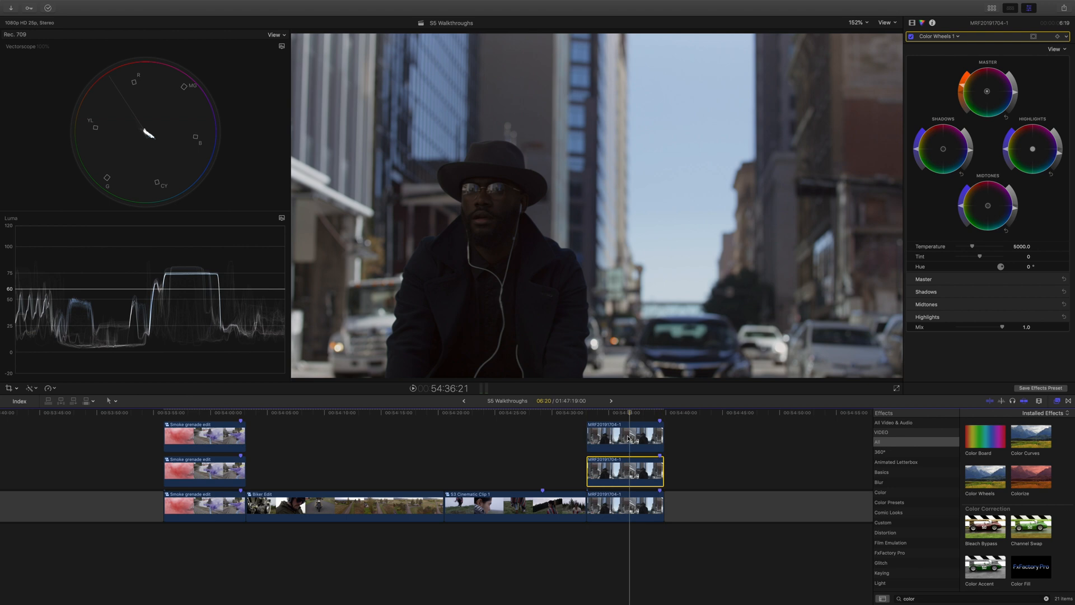
pyautogui.scroll(-1, 932, 543)
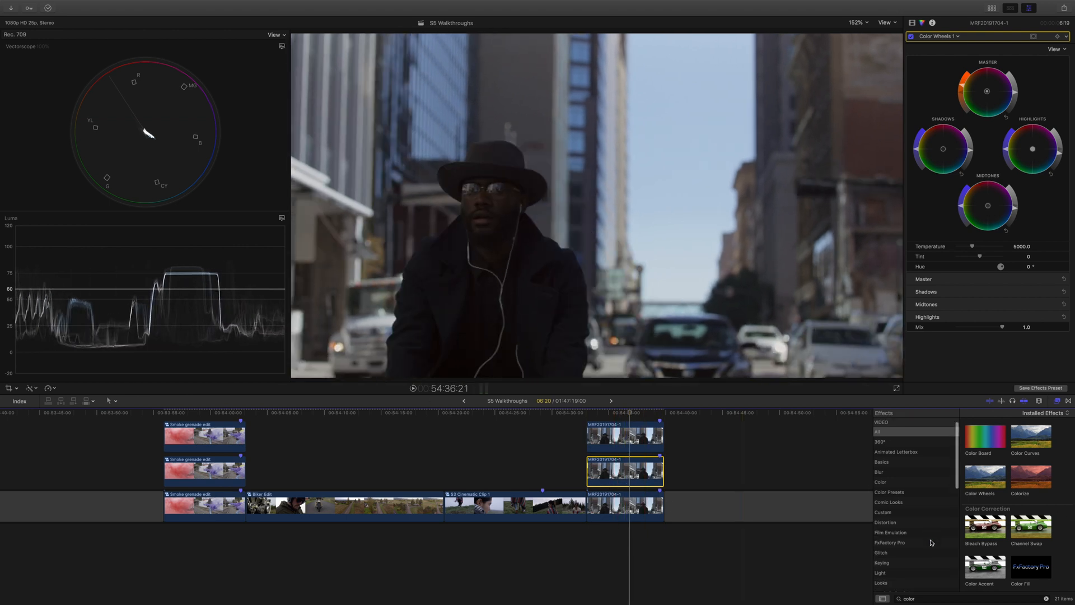
pyautogui.scroll(-4, 938, 534)
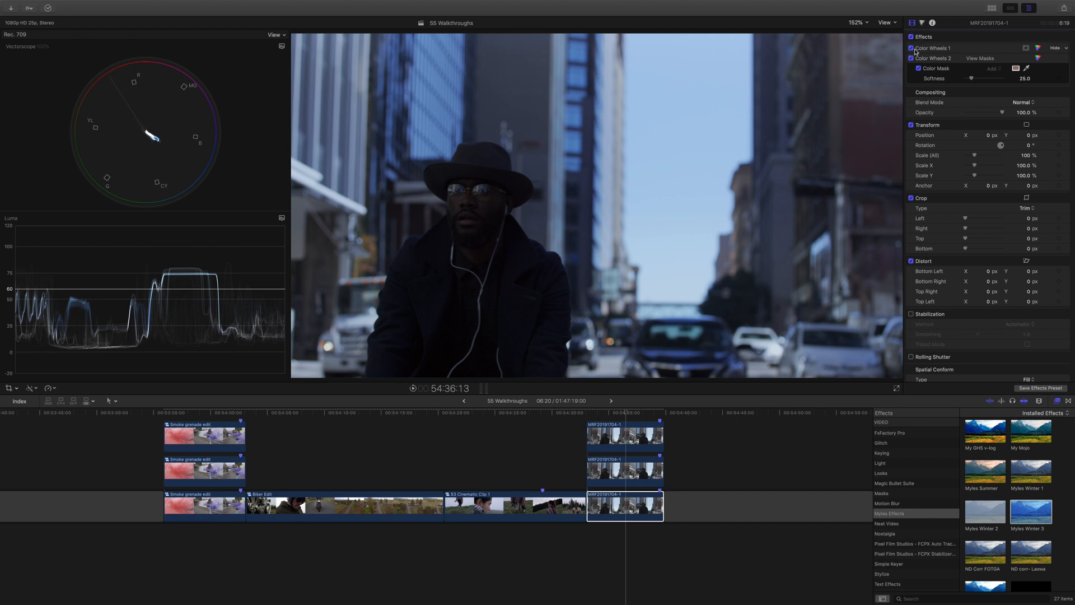
# Resample the Color Wheels 2 color mask from the man's face in the bottom MRF20191704-1 clip and reduce its red midtone shift.
pyautogui.click(1013, 62)
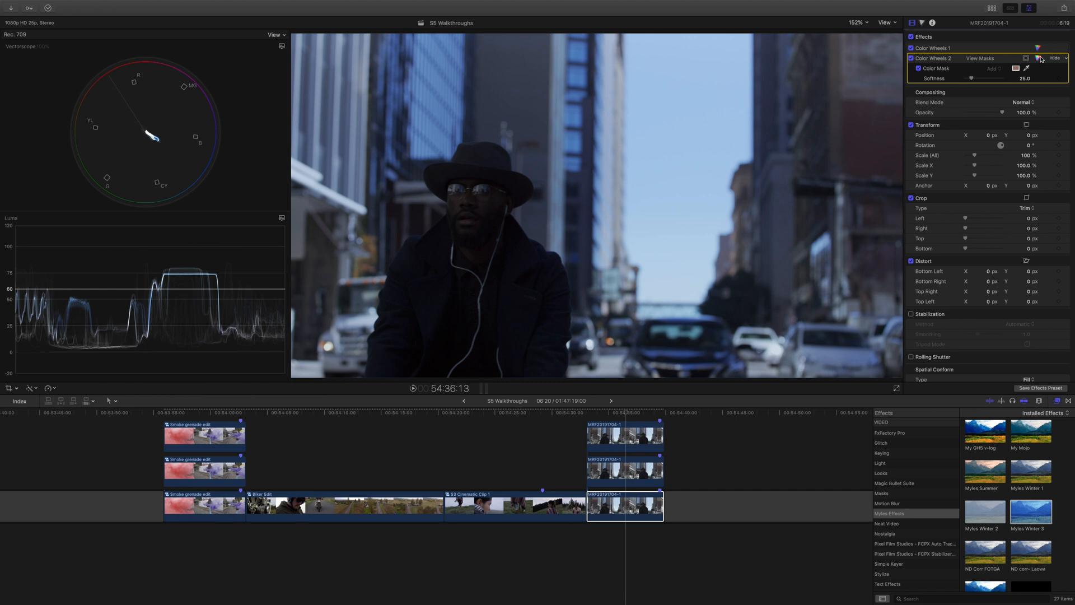
pyautogui.click(1038, 58)
pyautogui.click(1056, 284)
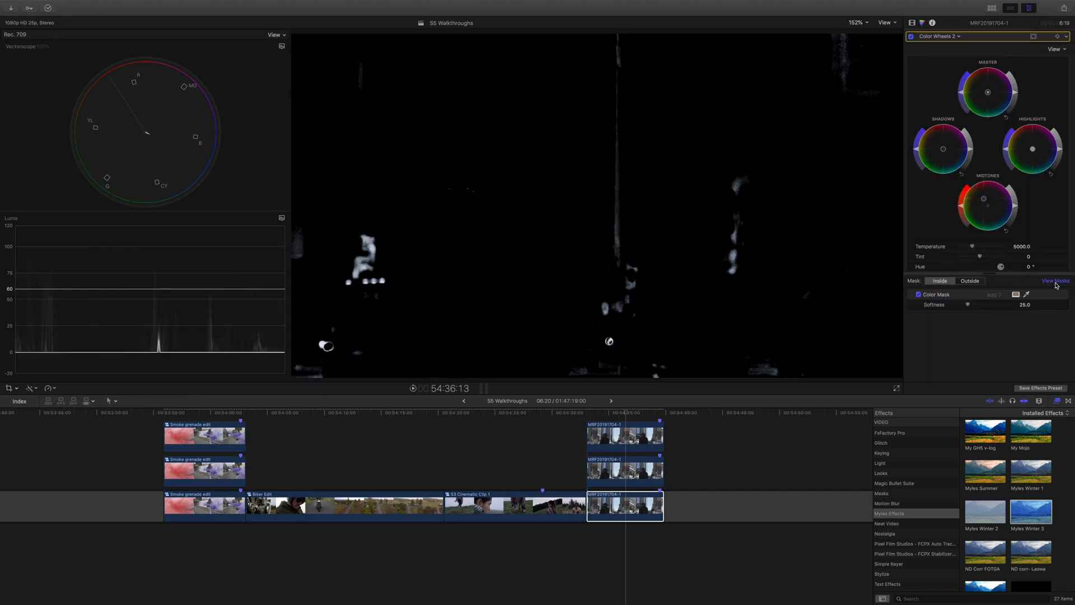
pyautogui.click(1056, 281)
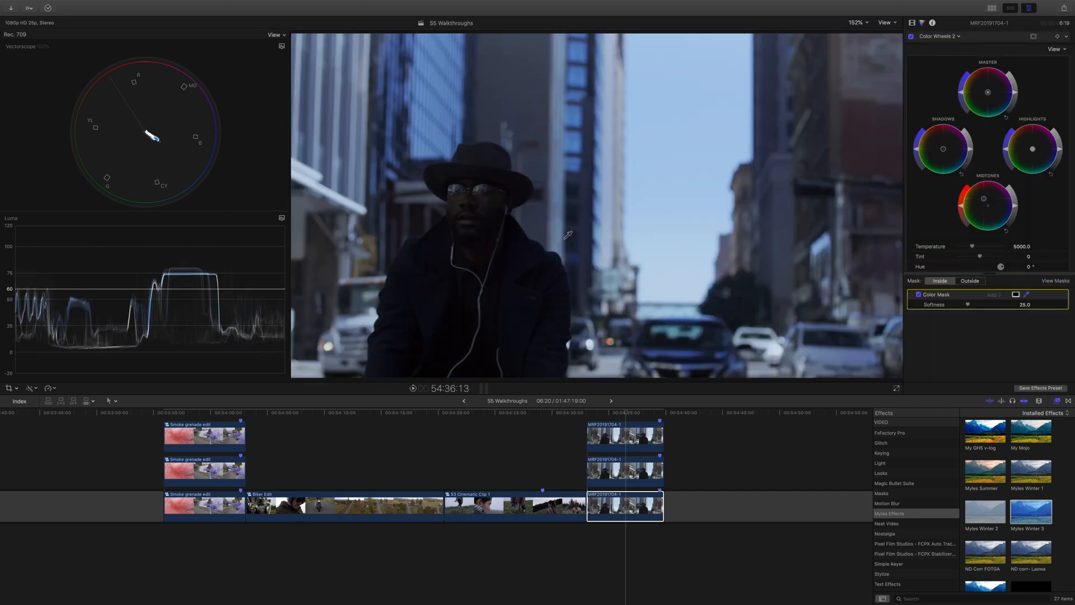
pyautogui.click(483, 206)
pyautogui.keyDown('shift'); pyautogui.click(460, 205); pyautogui.keyUp('shift')
pyautogui.moveTo(987, 206); pyautogui.dragTo(997, 224)
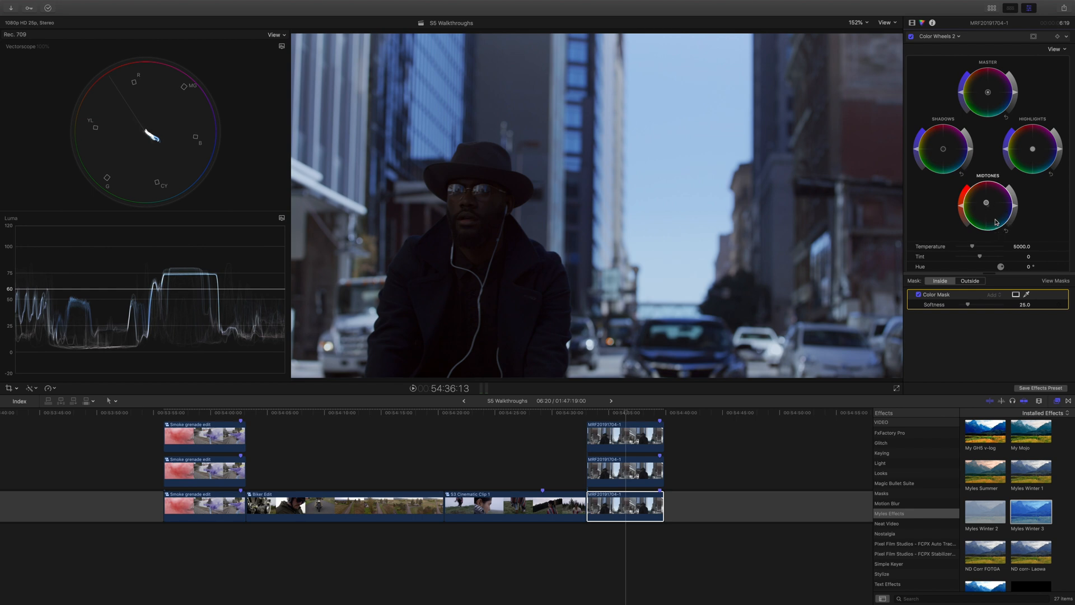
# Raise the opacity of the top MRF20191704-1 clip to about 36%.
pyautogui.click(625, 504)
pyautogui.click(630, 435)
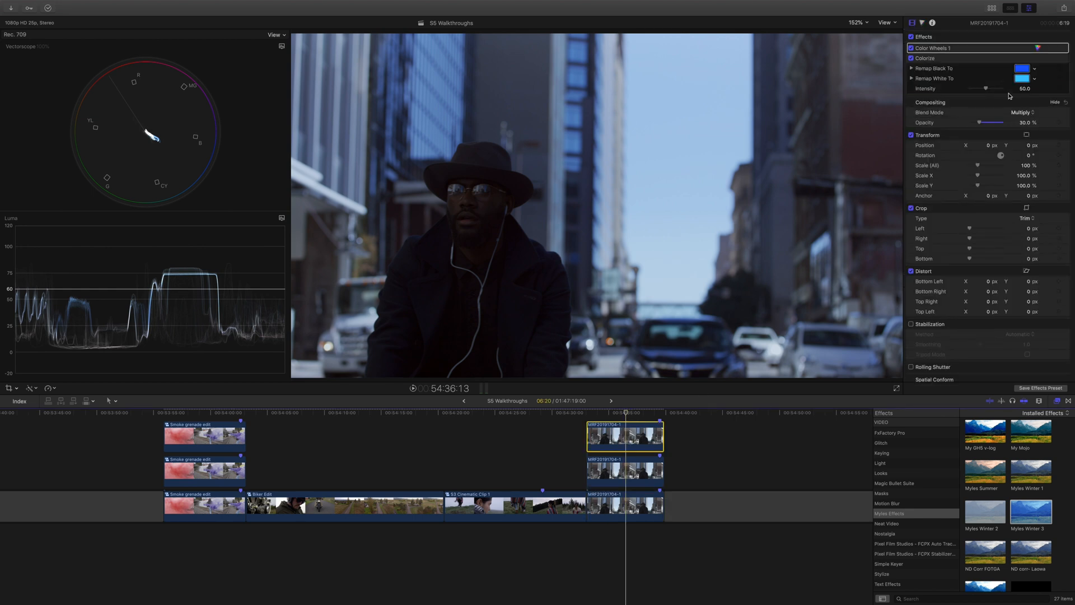
pyautogui.moveTo(980, 123); pyautogui.dragTo(983, 124)
# Open the Color Curves correction of the middle MRF20191704-1 clip for editing.
pyautogui.click(629, 472)
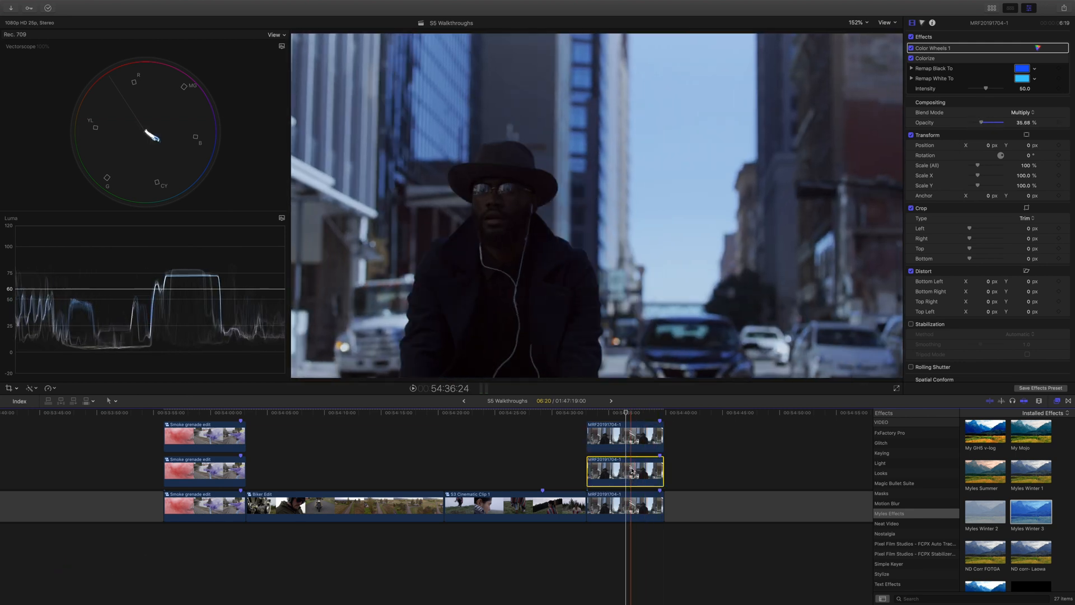
pyautogui.click(1038, 67)
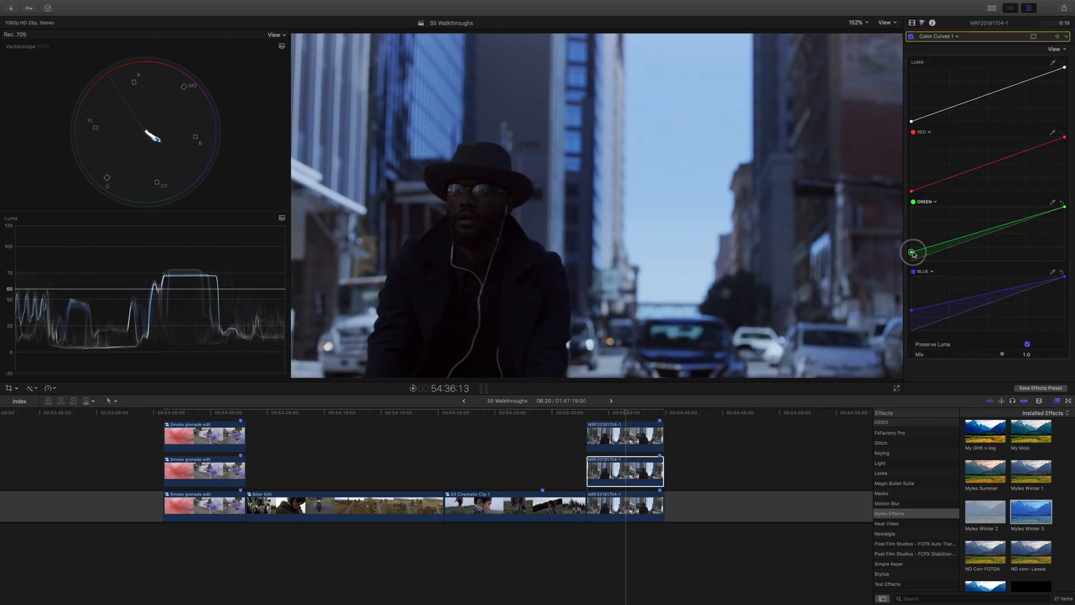